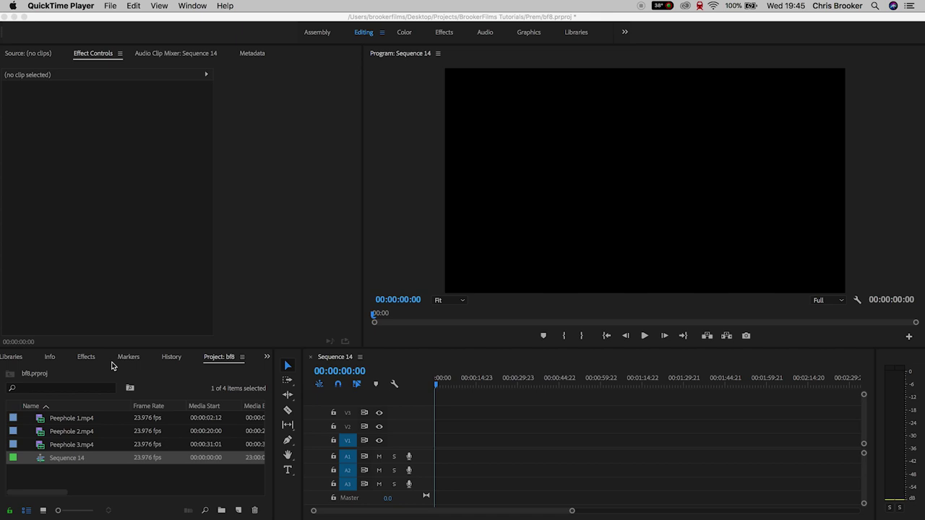
# Place Peephole 3.mp4 at the start of video track V1 in Sequence 14
pyautogui.click(86, 448)
pyautogui.click(53, 449)
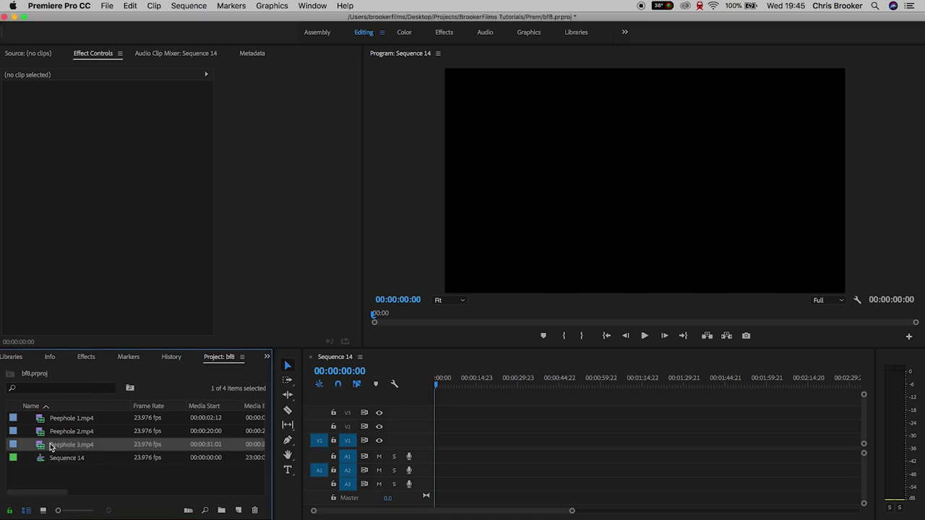
pyautogui.moveTo(381, 443); pyautogui.dragTo(442, 445)
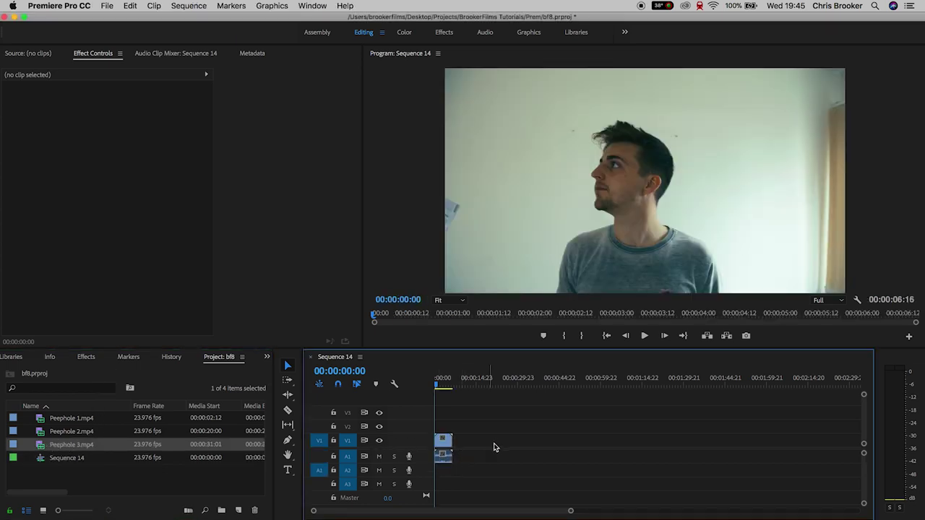
# Trim the end of the Peephole 3.mp4 clip so it lasts about 00:00:04:09
pyautogui.press('=')
pyautogui.press('=')
pyautogui.moveTo(443, 381); pyautogui.dragTo(484, 377)
pyautogui.moveTo(508, 451); pyautogui.dragTo(482, 451)
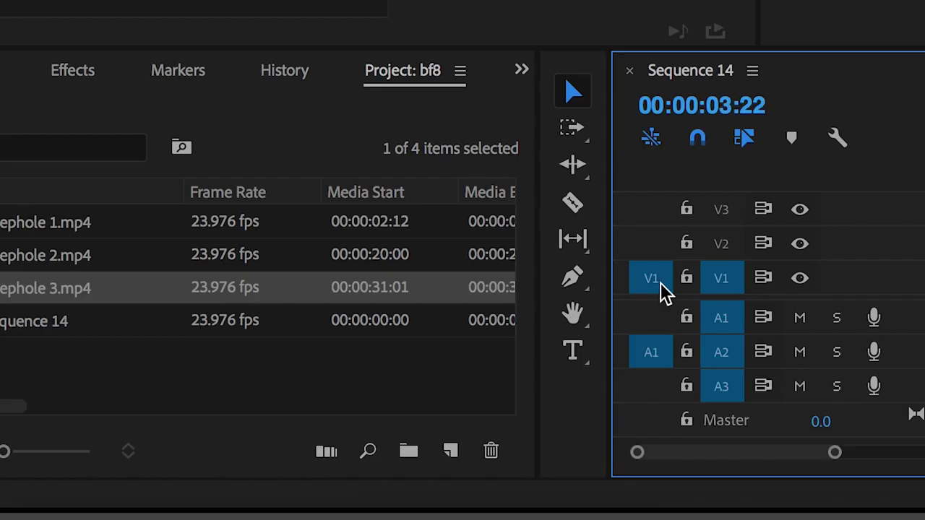
# Create a 1920 x 1080 Black Video at 23.976 fps and place it on V2, trimmed to the length of the Peephole 3.mp4 clip
pyautogui.click(446, 449)
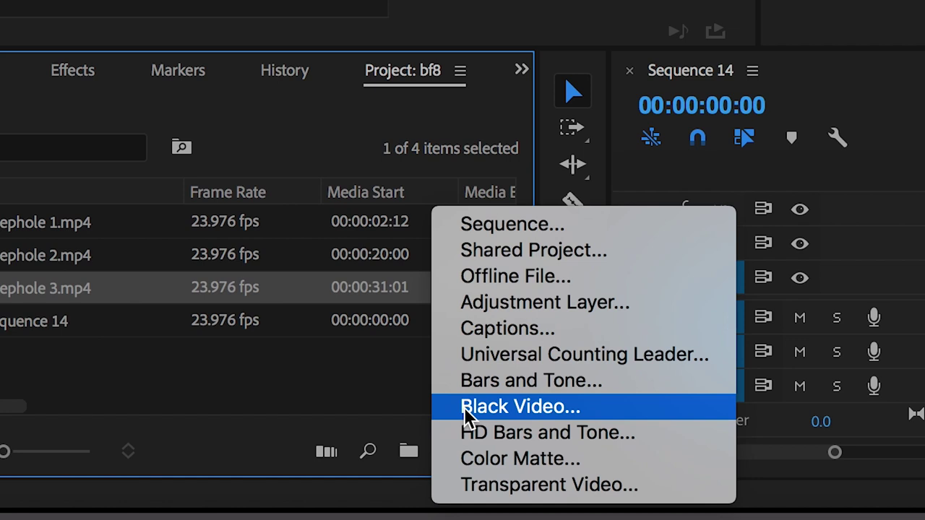
pyautogui.click(464, 408)
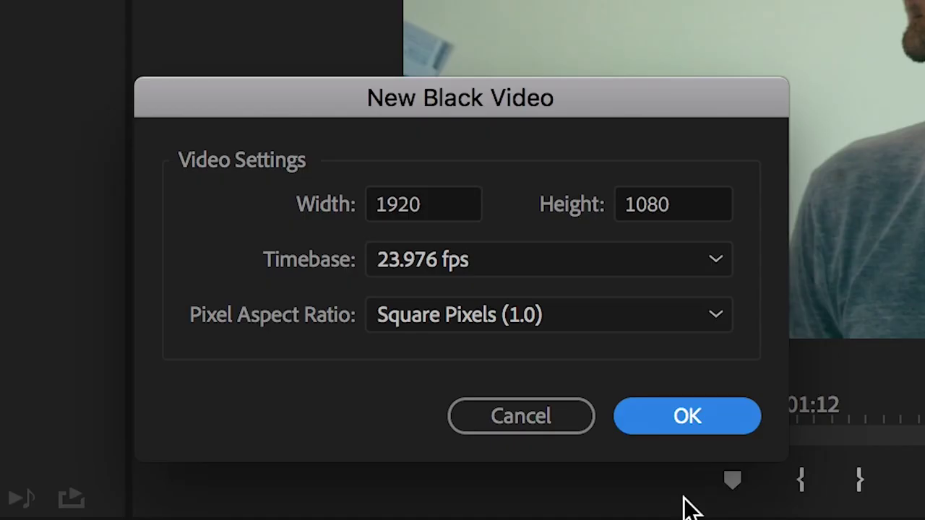
pyautogui.click(702, 423)
pyautogui.moveTo(74, 425); pyautogui.dragTo(437, 427)
pyautogui.moveTo(547, 427); pyautogui.dragTo(530, 427)
pyautogui.click(519, 426)
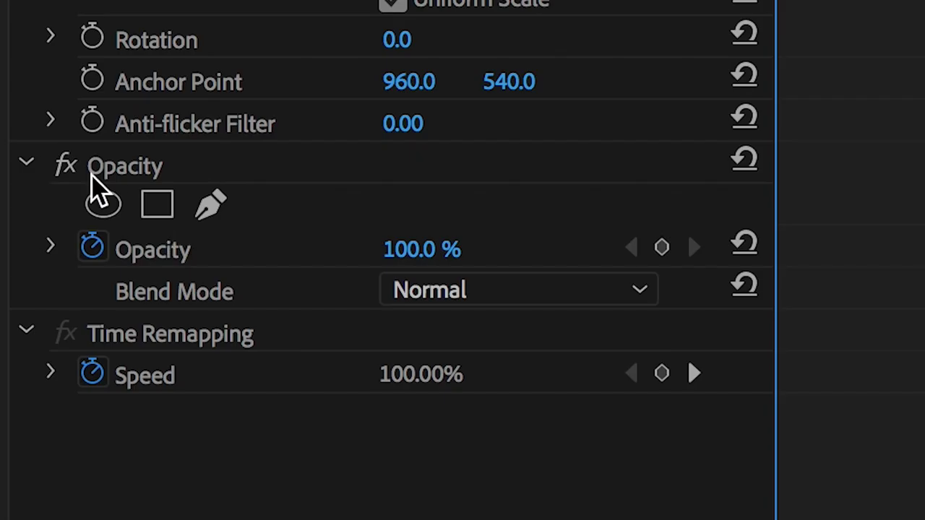
# Add an elliptical opacity mask to the Black Video and stretch it on all four sides into a large circle around the subject
pyautogui.click(27, 203)
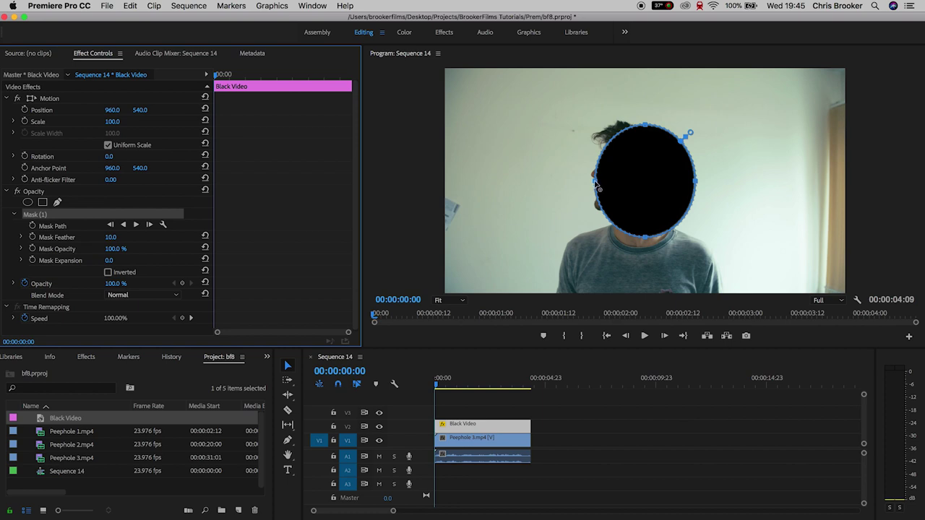
pyautogui.moveTo(596, 185); pyautogui.dragTo(538, 180)
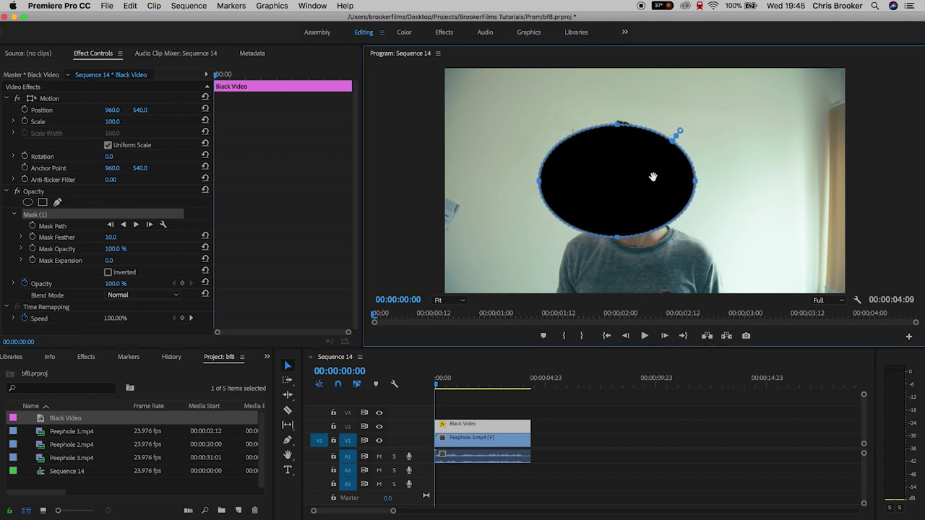
pyautogui.moveTo(697, 180); pyautogui.dragTo(750, 181)
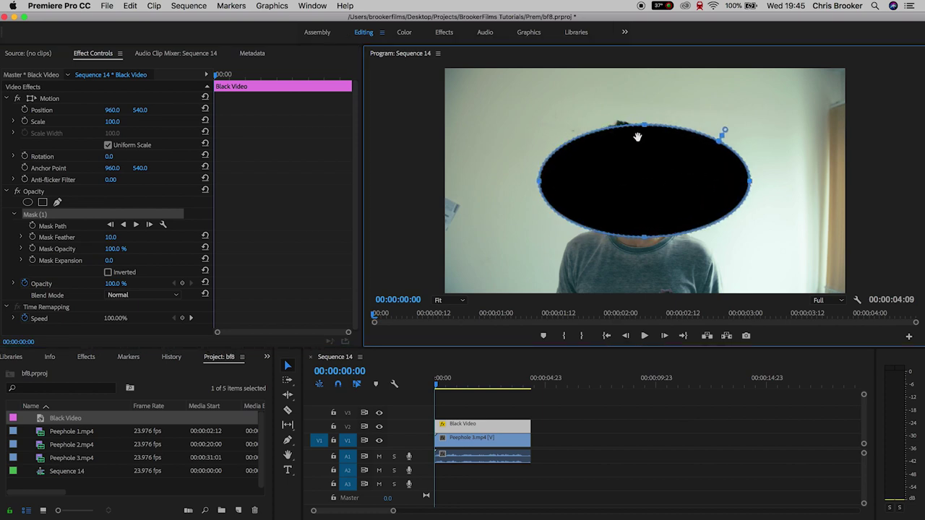
pyautogui.moveTo(647, 128); pyautogui.dragTo(647, 89)
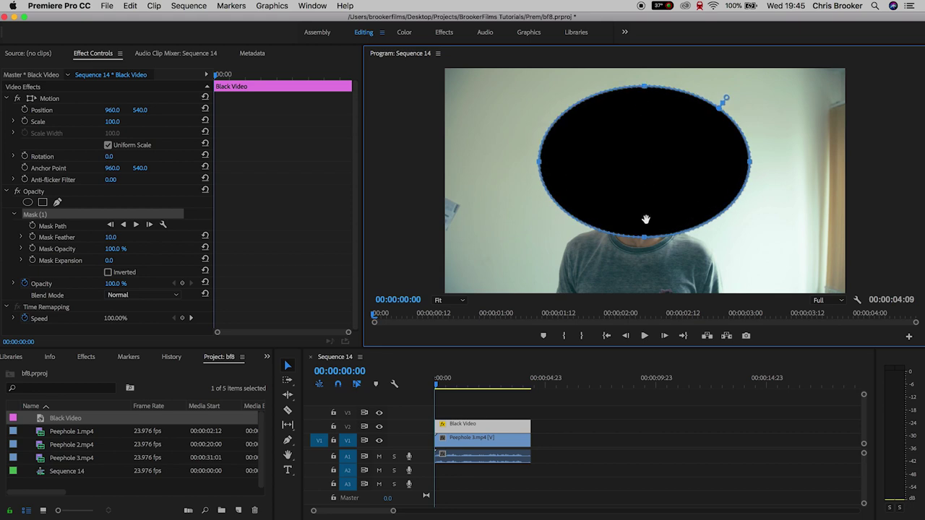
pyautogui.moveTo(647, 237); pyautogui.dragTo(654, 289)
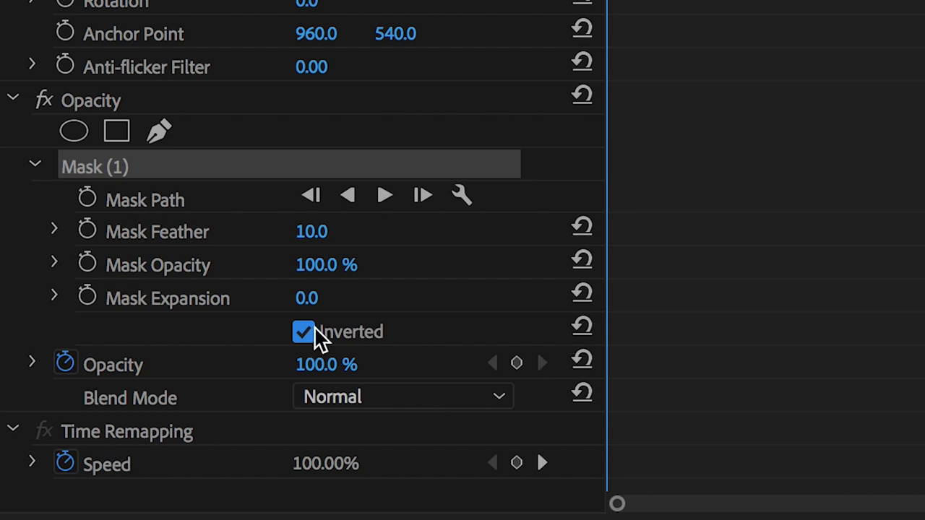
# Invert the Black Video's mask with a feather of 80, and set the clip's scale to 133
pyautogui.moveTo(315, 238); pyautogui.dragTo(337, 230)
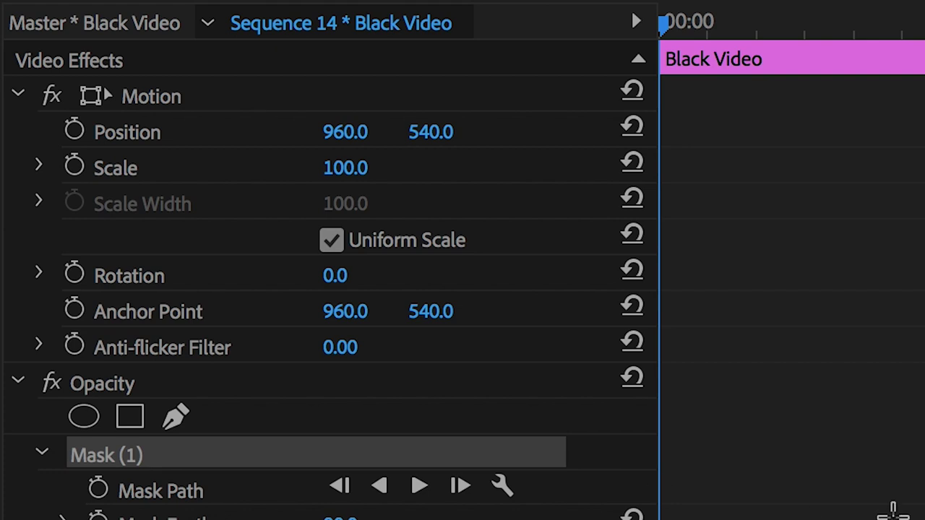
pyautogui.moveTo(346, 168); pyautogui.dragTo(369, 168)
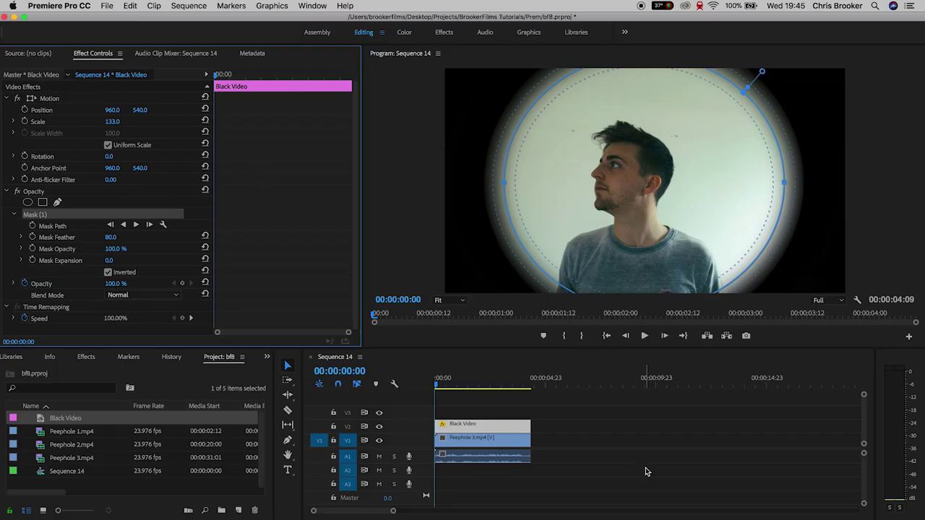
pyautogui.click(647, 472)
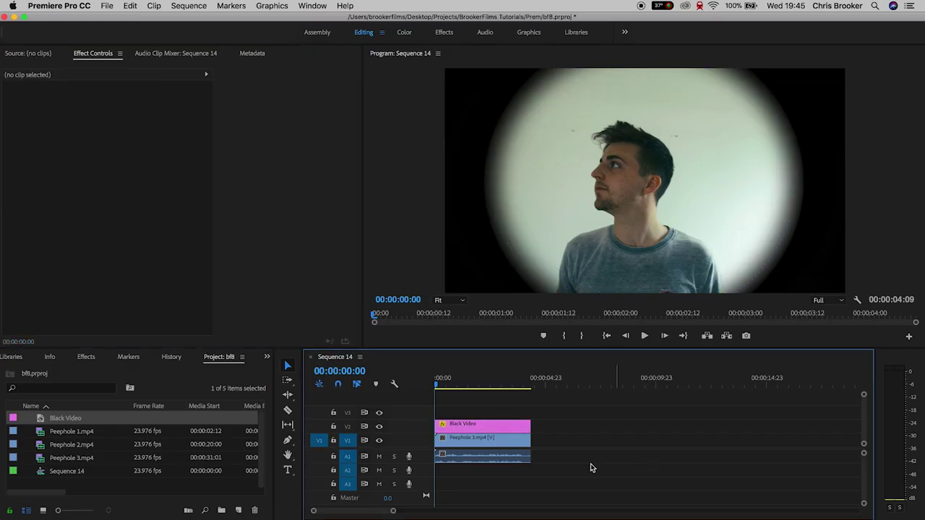
# Narrow the Black Video's opacity mask by pulling its left edge slightly inward
pyautogui.click(481, 428)
pyautogui.click(51, 218)
pyautogui.moveTo(504, 186); pyautogui.dragTo(524, 187)
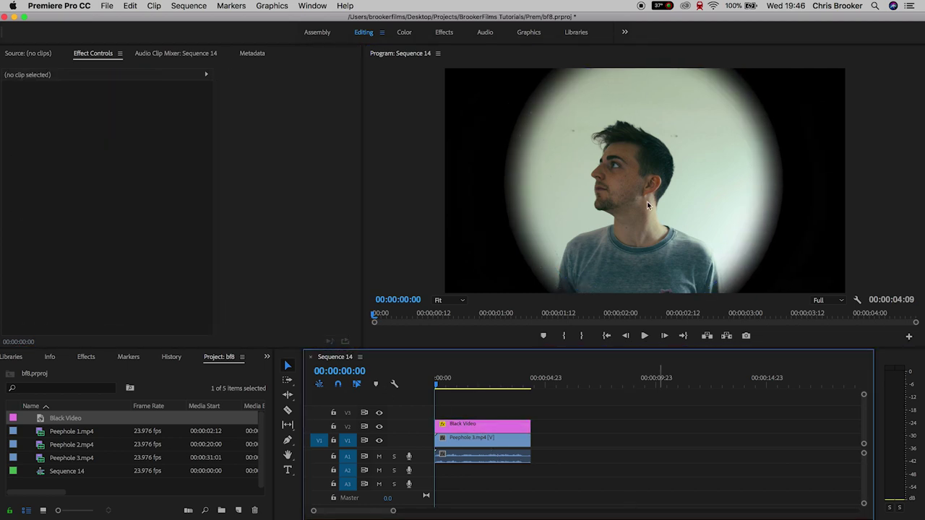
# Increase the feather of the Black Video's mask and move the clip up to track V3
pyautogui.click(481, 426)
pyautogui.click(51, 214)
pyautogui.moveTo(113, 237); pyautogui.dragTo(133, 237)
pyautogui.keyDown('alt'); pyautogui.moveTo(458, 430); pyautogui.dragTo(451, 418); pyautogui.keyUp('alt')
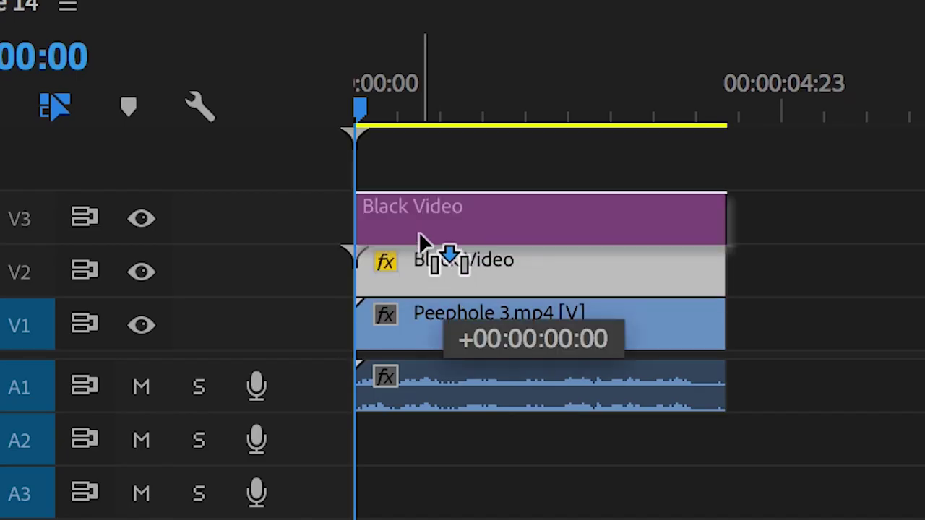
pyautogui.moveTo(418, 232); pyautogui.dragTo(414, 229)
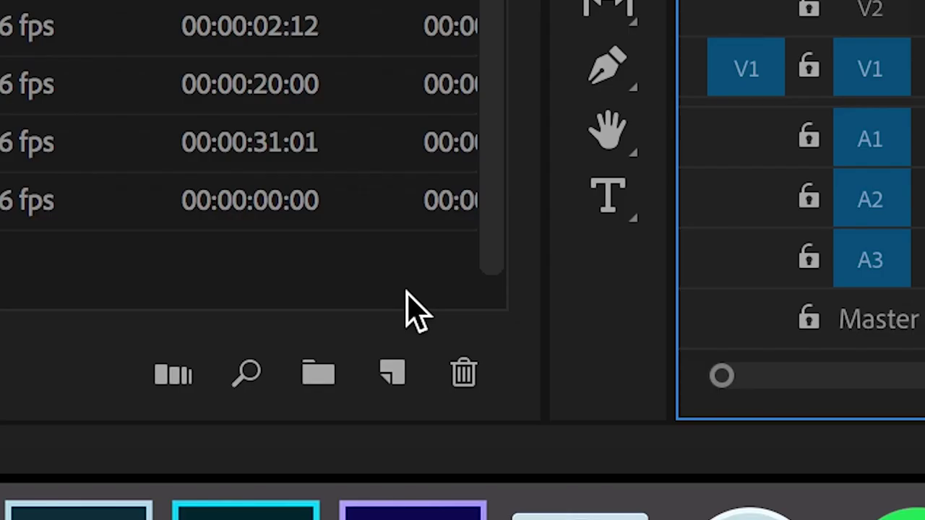
# Create an adjustment layer and place it on V2 above Peephole 3.mp4, matched to the clip's length
pyautogui.click(386, 368)
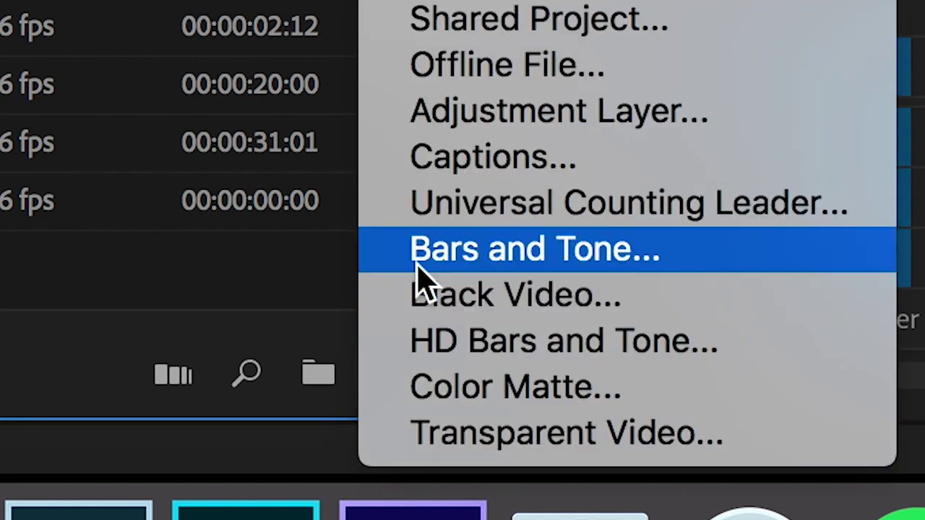
pyautogui.click(483, 123)
pyautogui.press('Return')
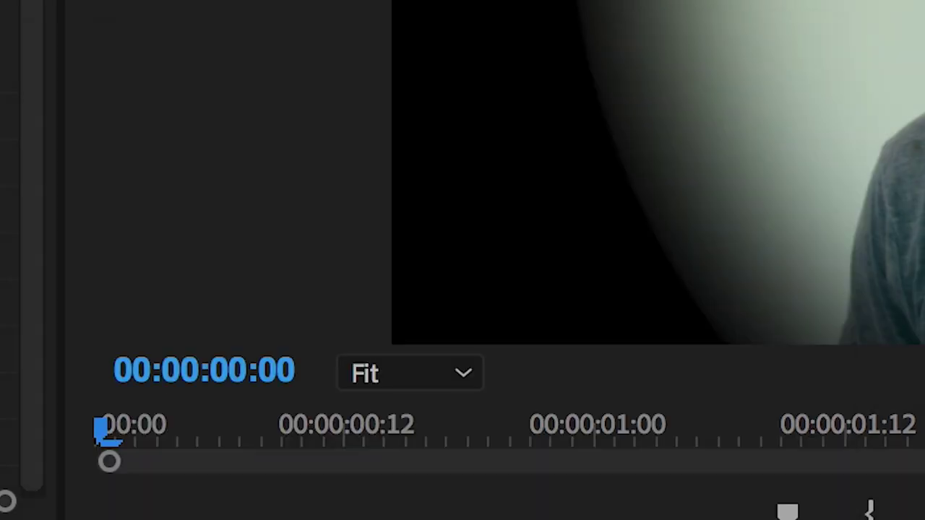
pyautogui.moveTo(73, 421); pyautogui.dragTo(531, 427)
pyautogui.click(514, 427)
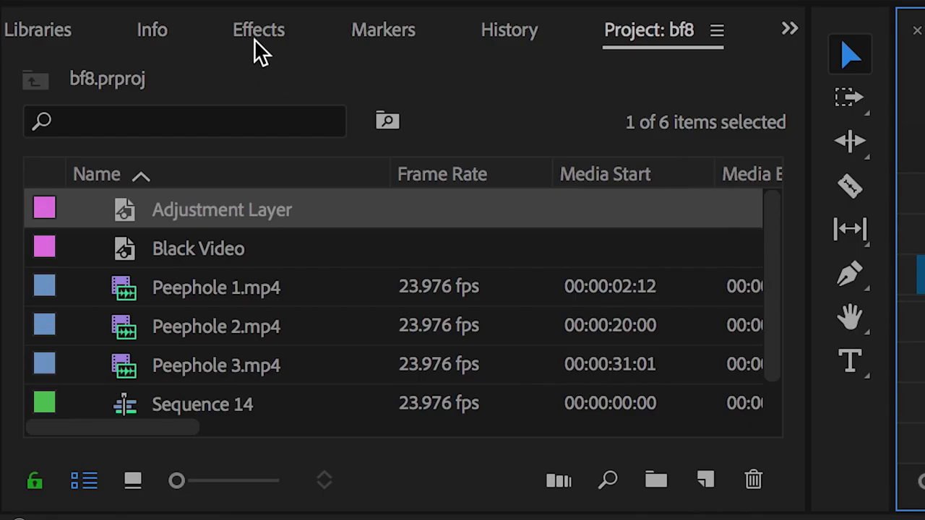
# Search the effects for "blur" and apply Fast Blur to the adjustment layer
pyautogui.click(259, 32)
pyautogui.click(233, 77)
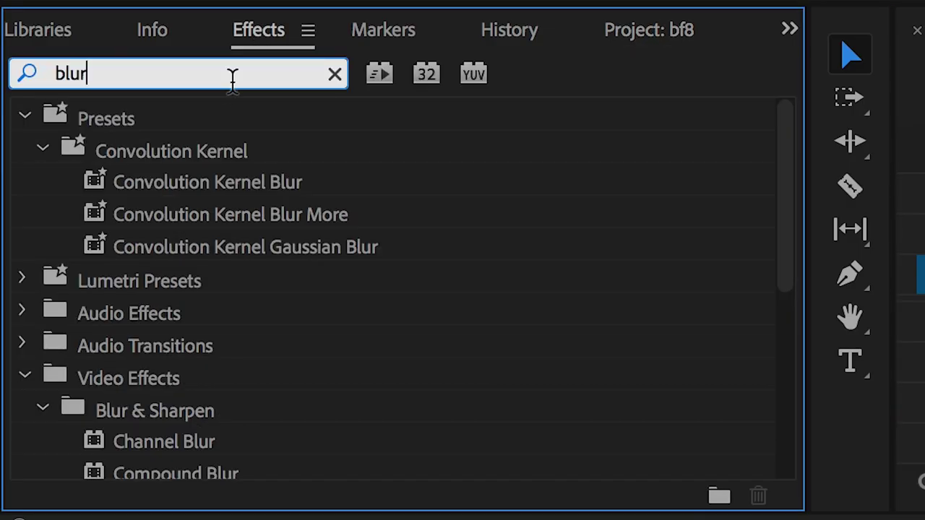
pyautogui.press('BackSpace')
pyautogui.press('BackSpace')
pyautogui.press('BackSpace')
pyautogui.press('BackSpace')
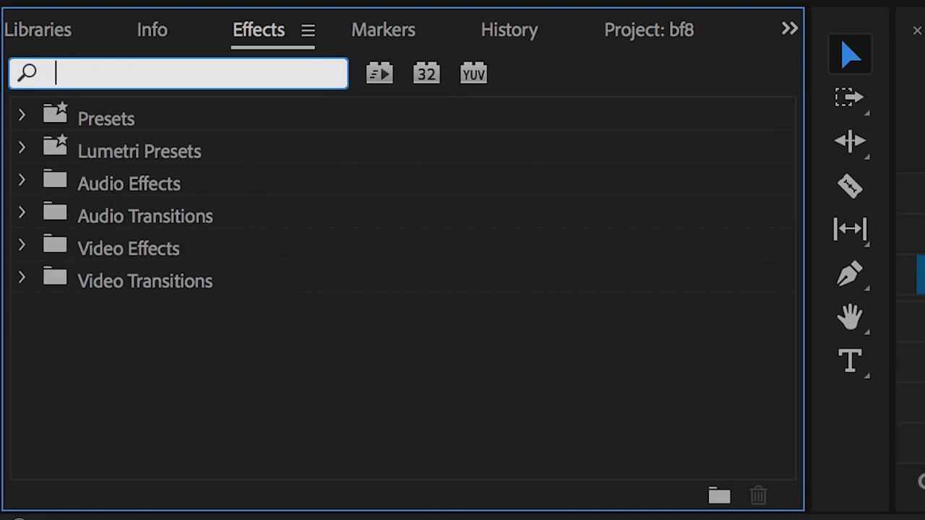
pyautogui.write('blur')
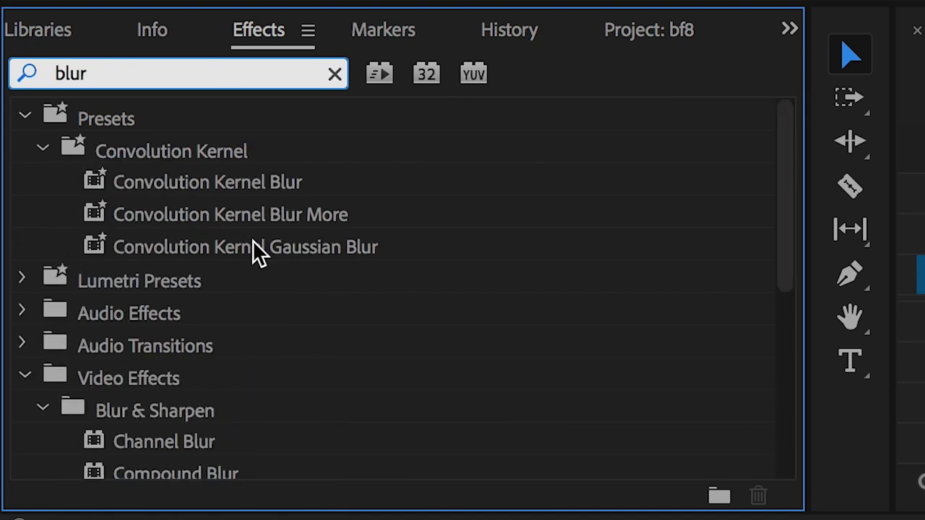
pyautogui.scroll(-5, 258, 252)
pyautogui.scroll(-1, 242, 366)
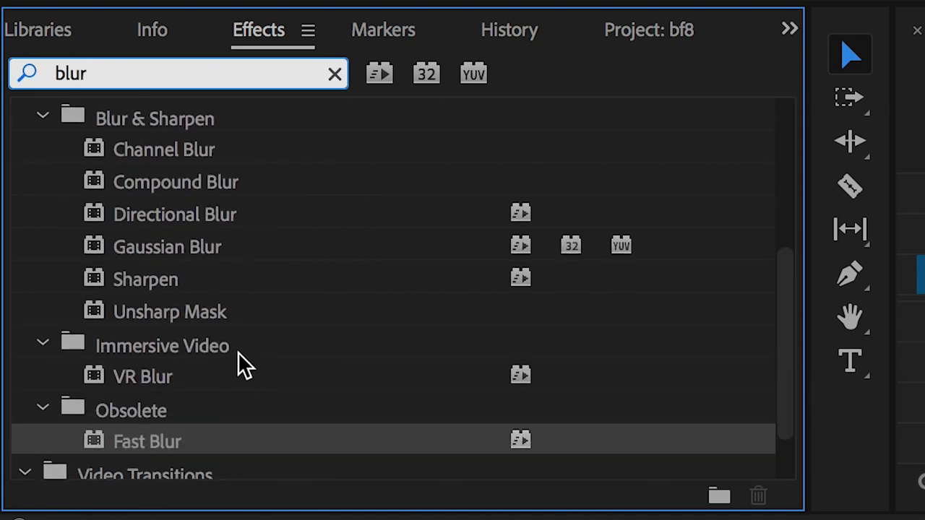
pyautogui.moveTo(150, 448); pyautogui.dragTo(381, 231)
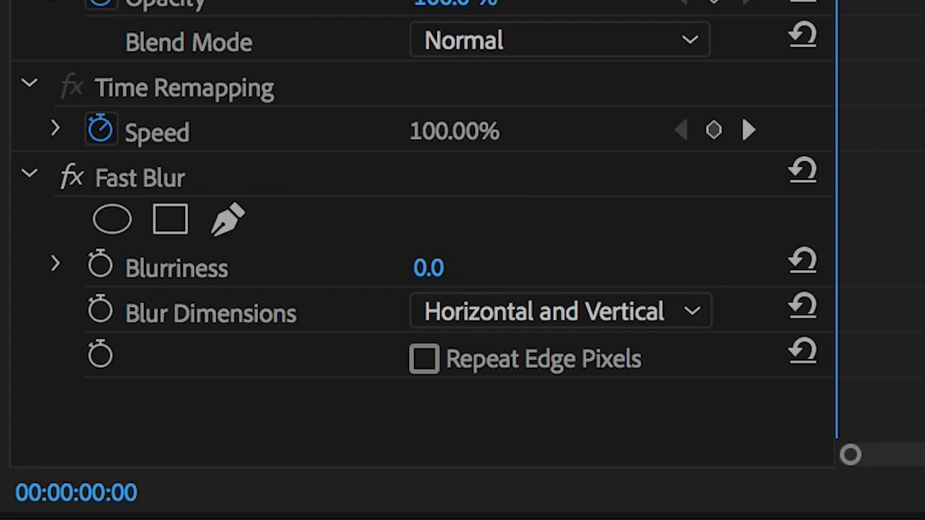
# Set the Fast Blur's Blurriness to 64 and enable Repeat Edge Pixels
pyautogui.moveTo(435, 268); pyautogui.dragTo(470, 269)
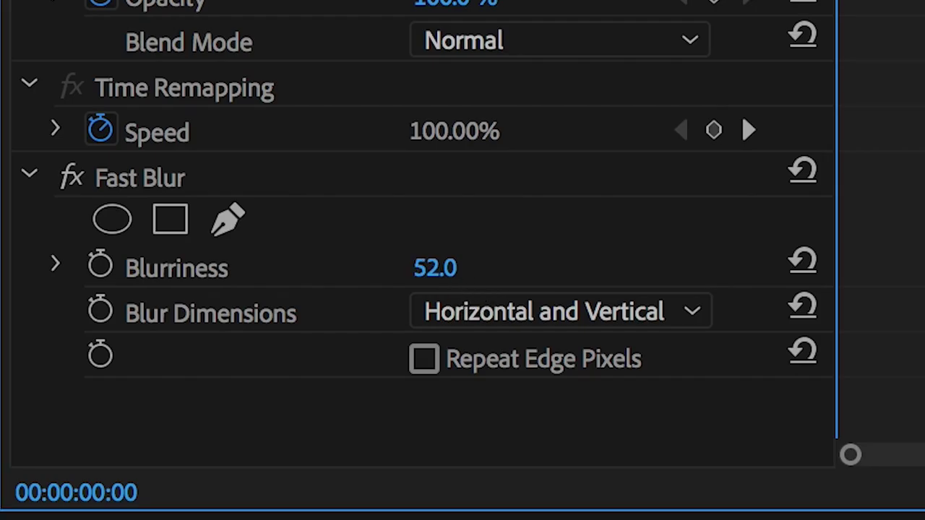
pyautogui.click(425, 367)
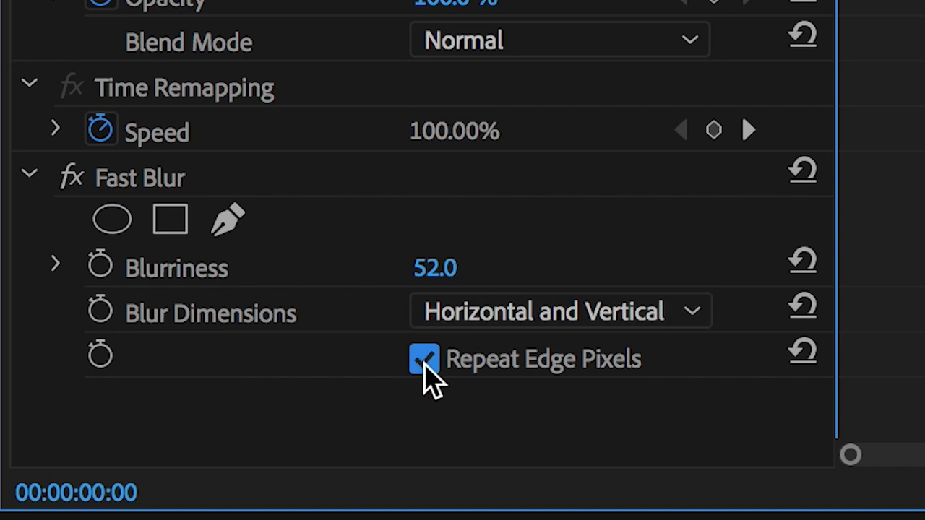
pyautogui.moveTo(435, 268); pyautogui.dragTo(443, 268)
# Add an elliptical mask to the Fast Blur and enlarge it into a wide oval around the subject's head and shoulders
pyautogui.click(113, 221)
pyautogui.click(112, 220)
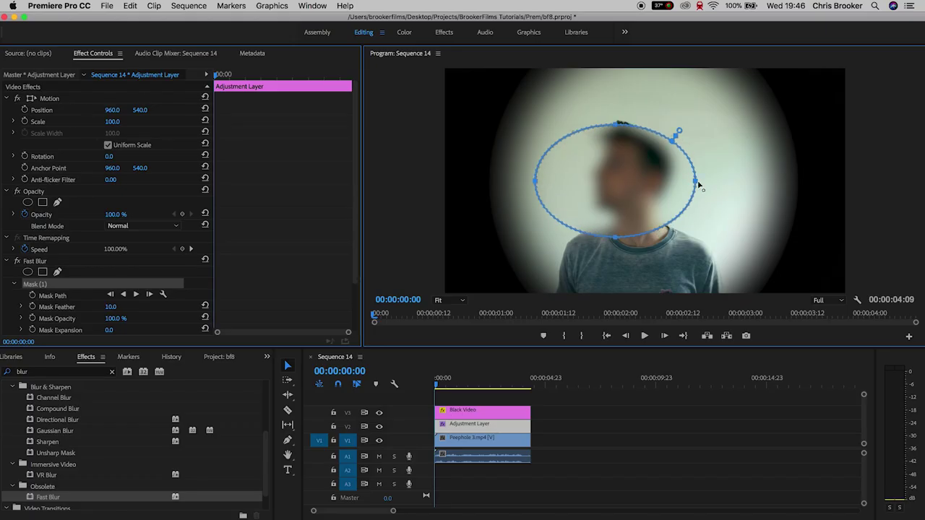
pyautogui.moveTo(696, 181); pyautogui.dragTo(738, 181)
pyautogui.moveTo(636, 123); pyautogui.dragTo(638, 111)
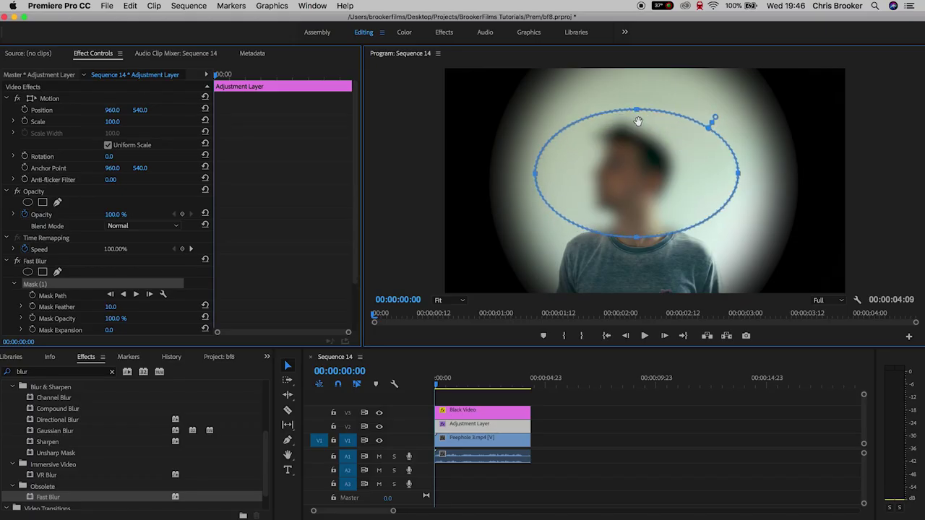
pyautogui.moveTo(635, 239); pyautogui.dragTo(638, 270)
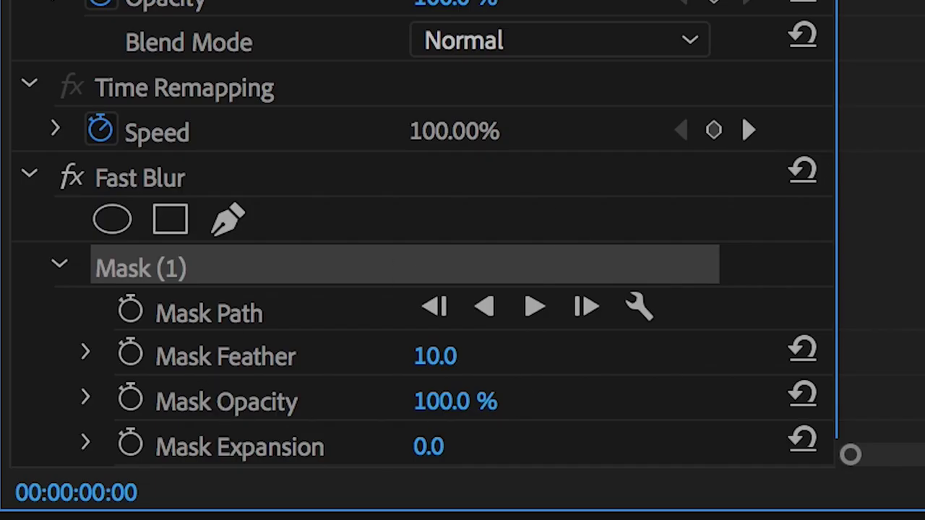
# Invert the Fast Blur mask, set its feather to 224 and expansion to 83, and preview the start of the sequence
pyautogui.scroll(-3, 727, 248)
pyautogui.click(431, 276)
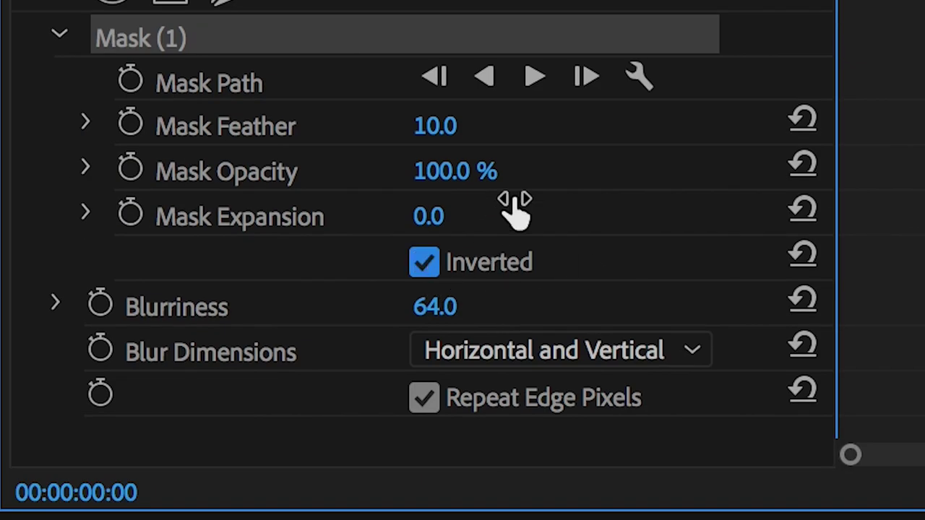
pyautogui.moveTo(458, 133); pyautogui.dragTo(613, 132)
pyautogui.moveTo(436, 218); pyautogui.dragTo(496, 218)
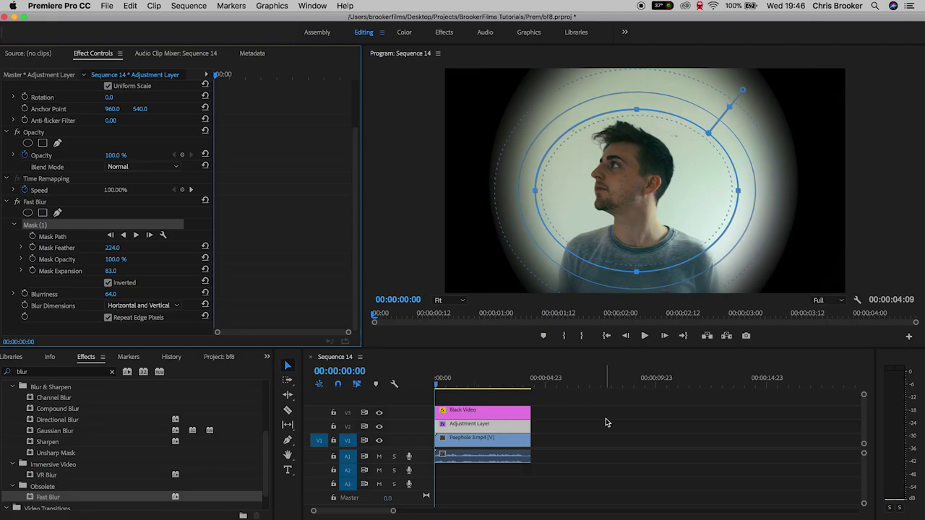
pyautogui.click(607, 423)
pyautogui.moveTo(452, 383)
pyautogui.mouseDown()
pyautogui.moveTo(496, 384)
pyautogui.moveTo(434, 388)
pyautogui.mouseUp()
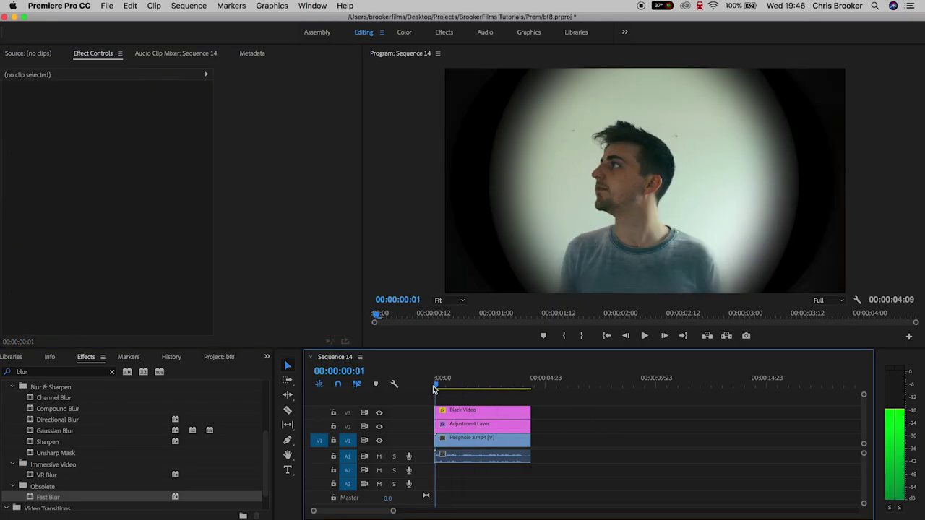
# Clear the effects search and apply the Lens Distortion effect from the Distort video effects to the Peephole 3.mp4 clip
pyautogui.click(460, 442)
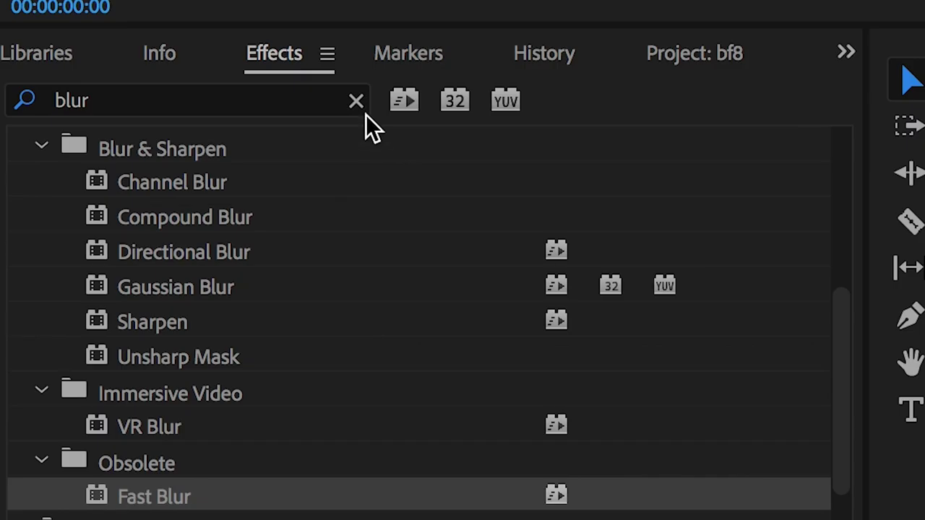
pyautogui.click(112, 371)
pyautogui.click(98, 370)
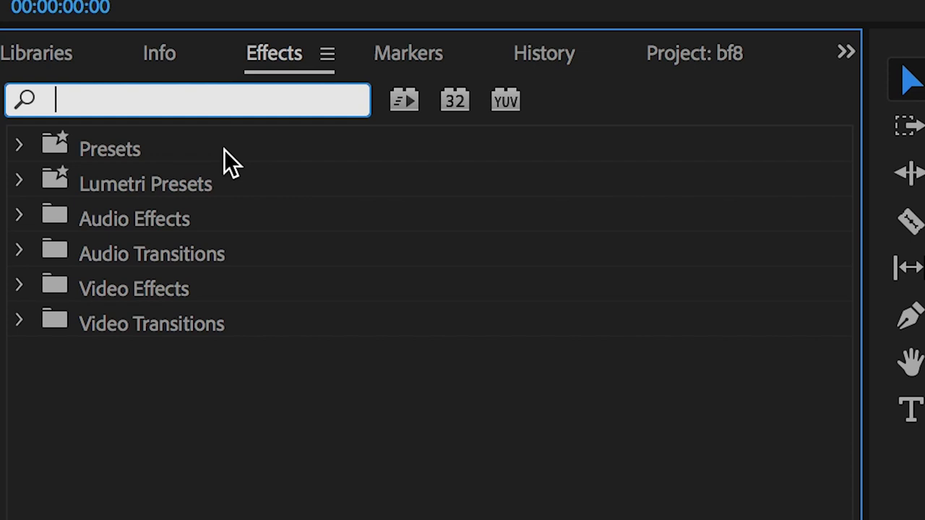
pyautogui.click(27, 289)
pyautogui.scroll(-3, 29, 287)
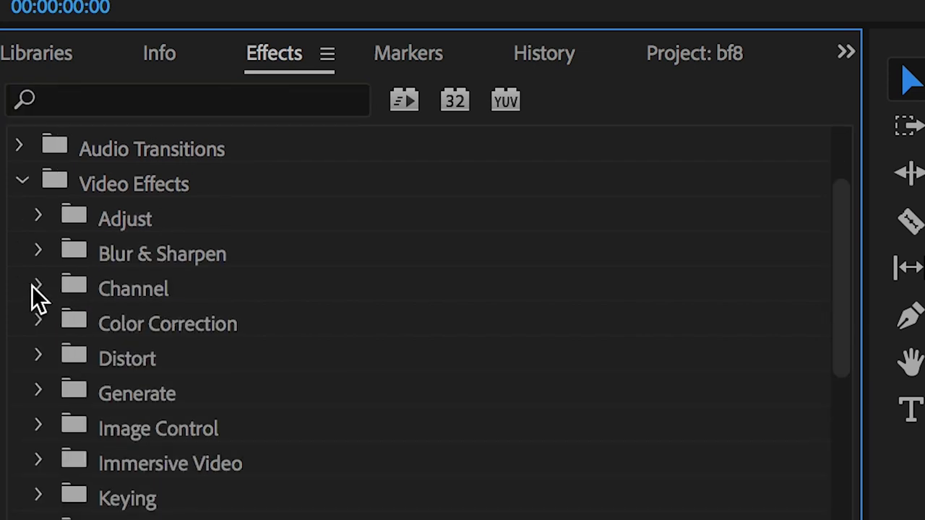
pyautogui.click(39, 359)
pyautogui.scroll(-3, 204, 336)
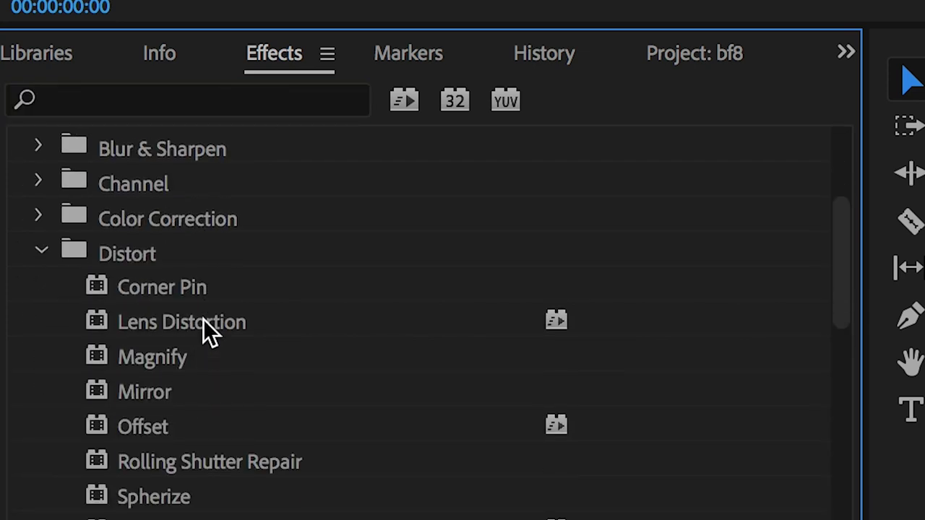
pyautogui.click(205, 320)
pyautogui.moveTo(205, 320); pyautogui.dragTo(526, 307)
pyautogui.moveTo(526, 308); pyautogui.dragTo(527, 307)
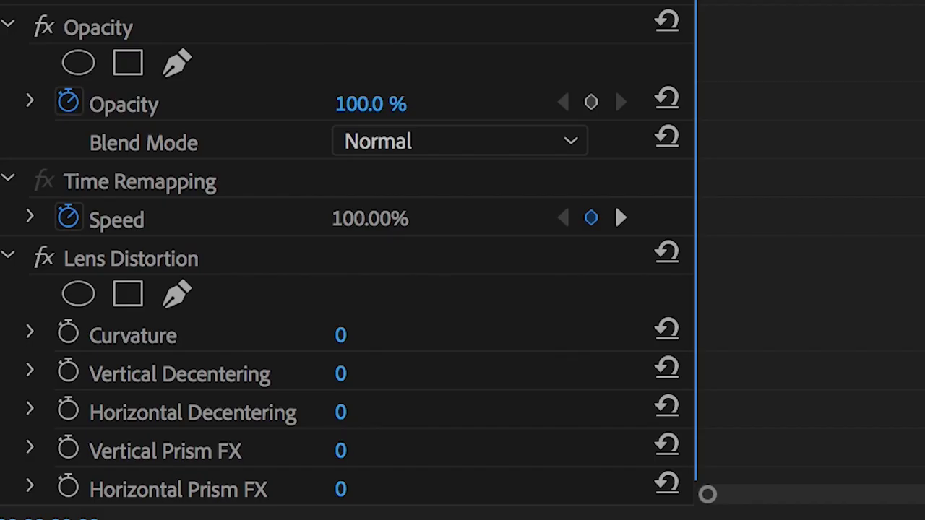
# Set the Lens Distortion's Curvature to 100 on the Peephole 3.mp4 clip
pyautogui.scroll(-5, 549, 157)
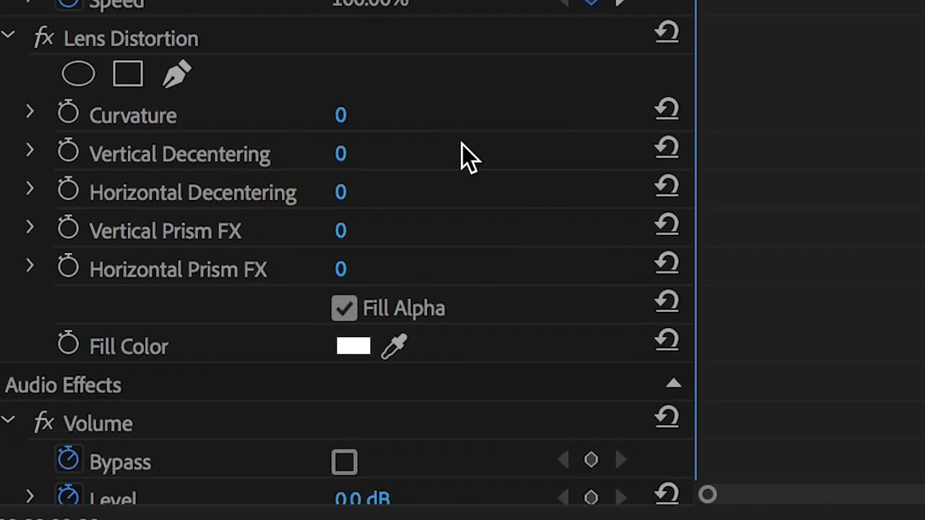
pyautogui.moveTo(351, 123); pyautogui.dragTo(397, 123)
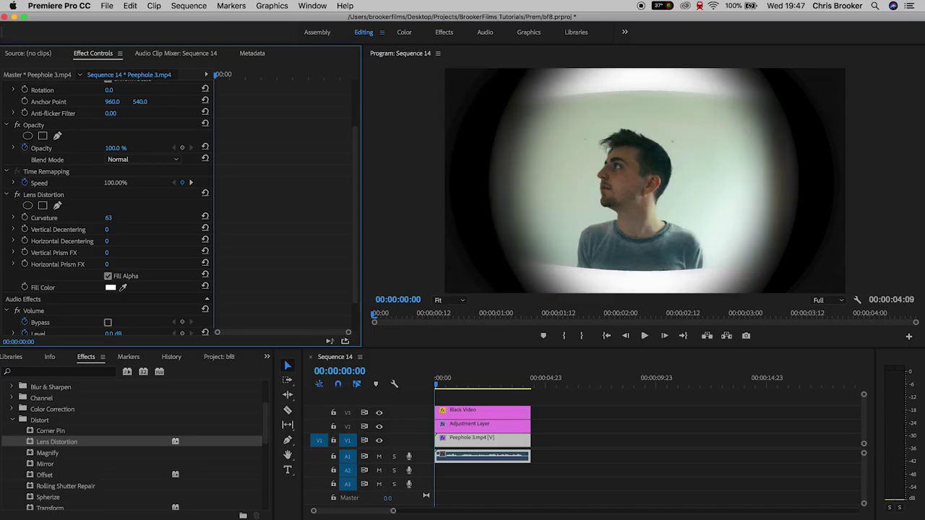
pyautogui.moveTo(109, 218); pyautogui.dragTo(135, 217)
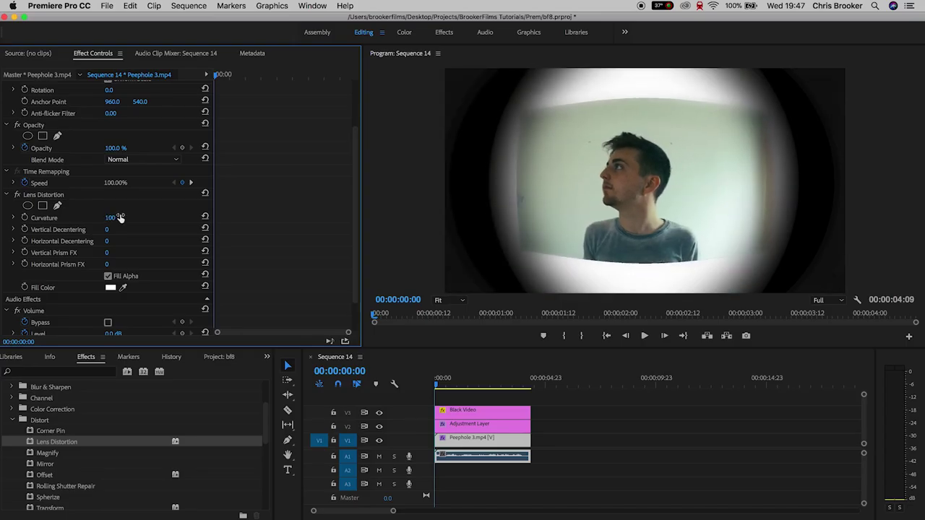
# Scale the Peephole 3.mp4 clip to 147 and preview the sequence from the start
pyautogui.scroll(4, 261, 195)
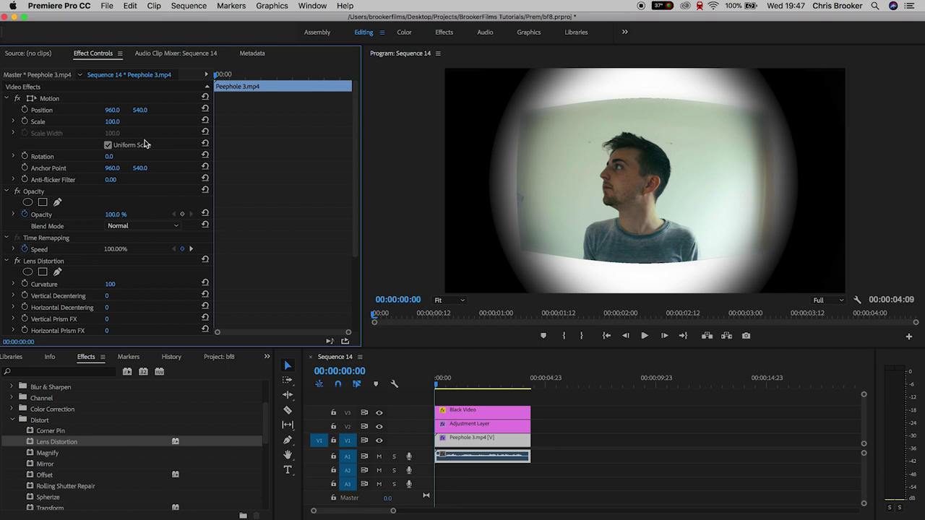
pyautogui.moveTo(116, 124); pyautogui.dragTo(148, 125)
pyautogui.moveTo(438, 384)
pyautogui.mouseDown()
pyautogui.moveTo(523, 372)
pyautogui.moveTo(428, 385)
pyautogui.mouseUp()
pyautogui.press('space')
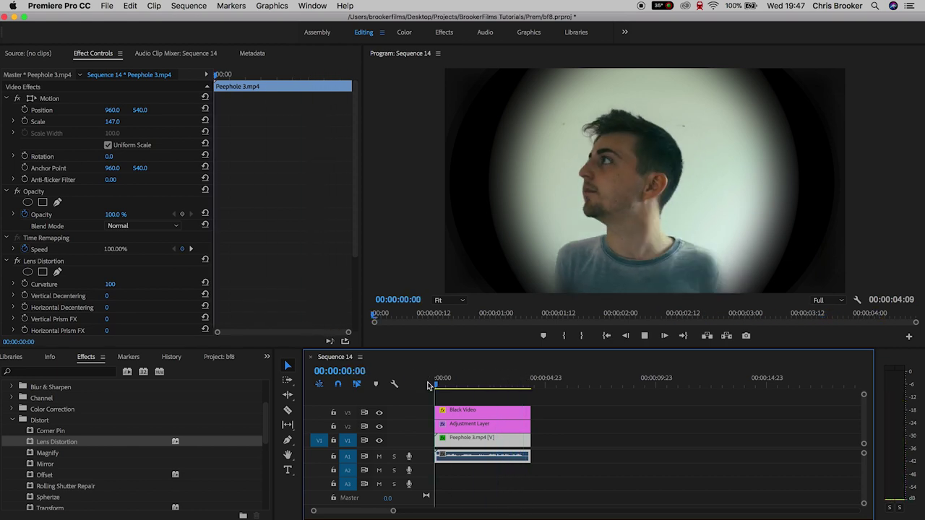
pyautogui.press('space')
pyautogui.press('space')
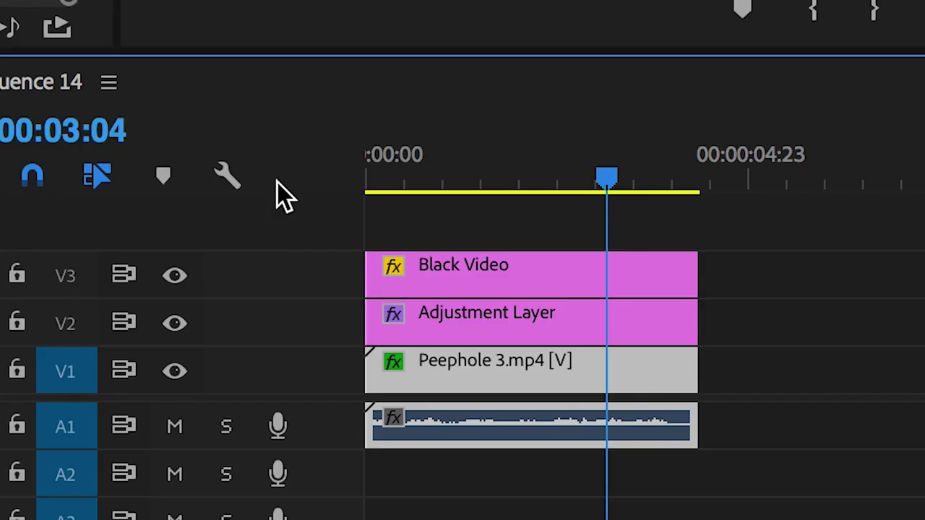
pyautogui.press('space')
# Move the Black Video and Adjustment Layer clips up one track to free V2 above the footage
pyautogui.press('d')
pyautogui.moveTo(691, 263); pyautogui.dragTo(516, 326)
pyautogui.moveTo(477, 267); pyautogui.dragTo(481, 239)
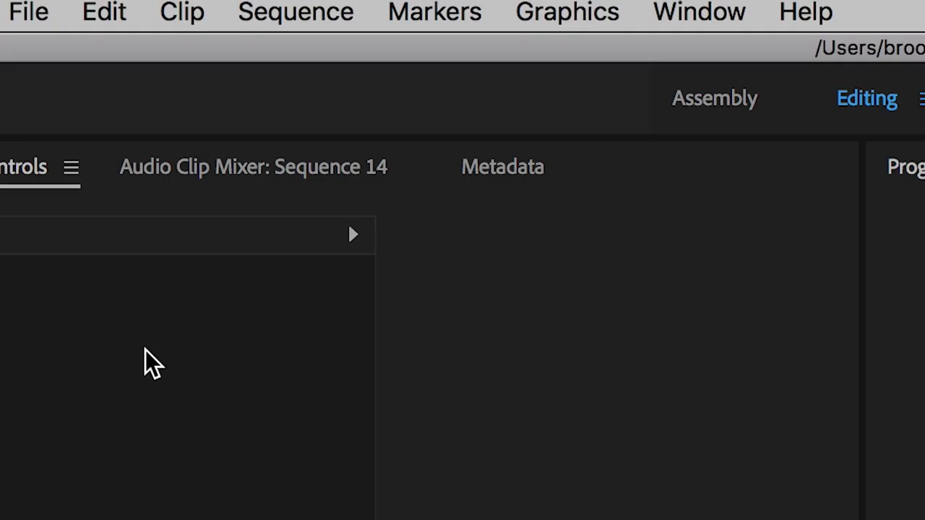
# Create a new legacy title at 1920 × 1080, 23.976 fps, with the default name
pyautogui.click(50, 11)
pyautogui.moveTo(369, 60)
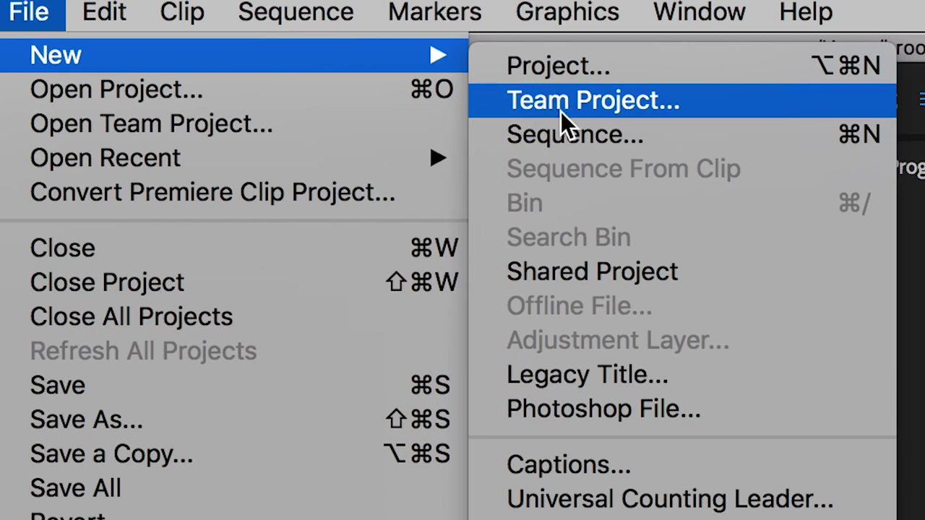
pyautogui.click(540, 379)
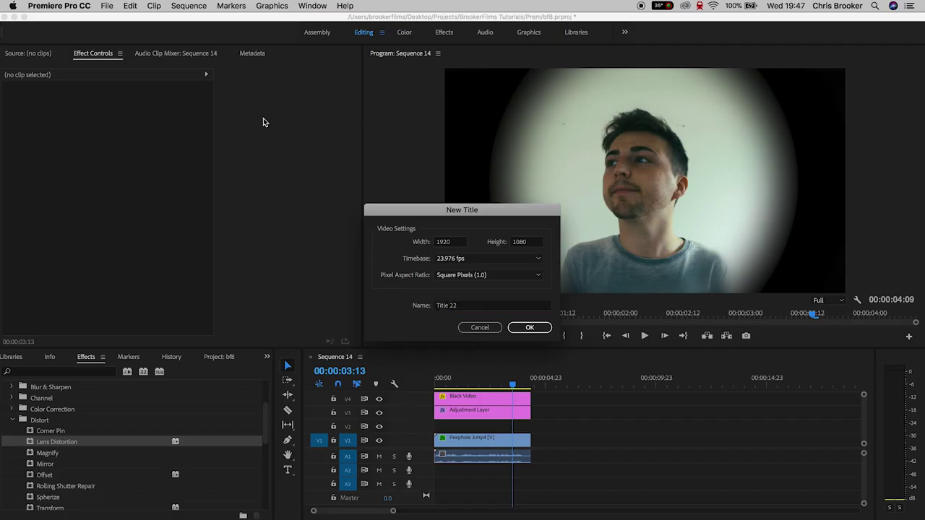
pyautogui.press('Return')
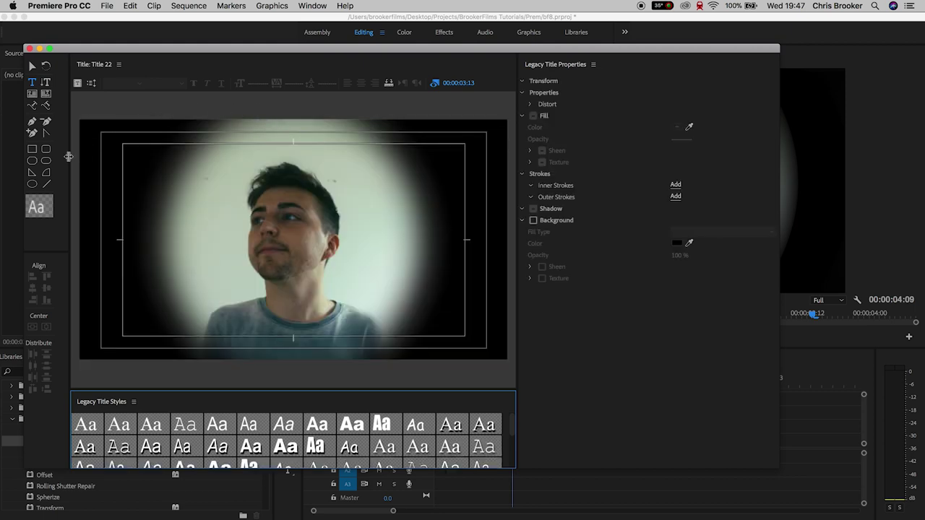
# Scatter about ten white ellipses of varied sizes, up to about 120 px wide, around and over the subject, and close the title editor
pyautogui.click(33, 185)
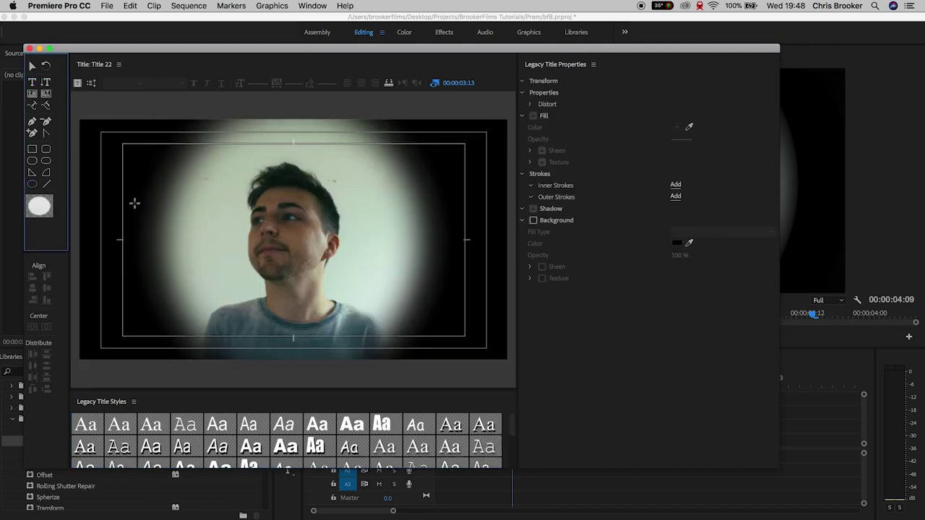
pyautogui.moveTo(189, 205)
pyautogui.mouseDown()
pyautogui.moveTo(226, 242)
pyautogui.moveTo(205, 221)
pyautogui.mouseUp()
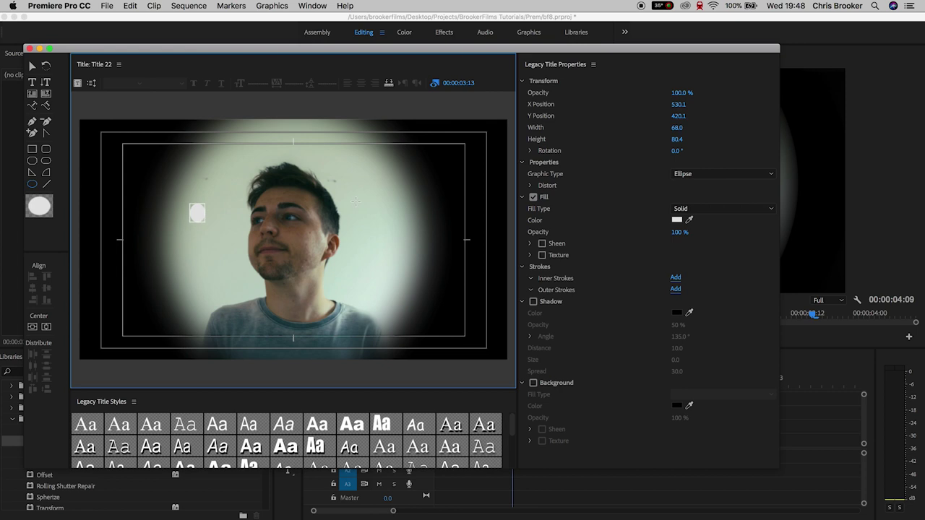
pyautogui.moveTo(391, 174); pyautogui.dragTo(407, 183)
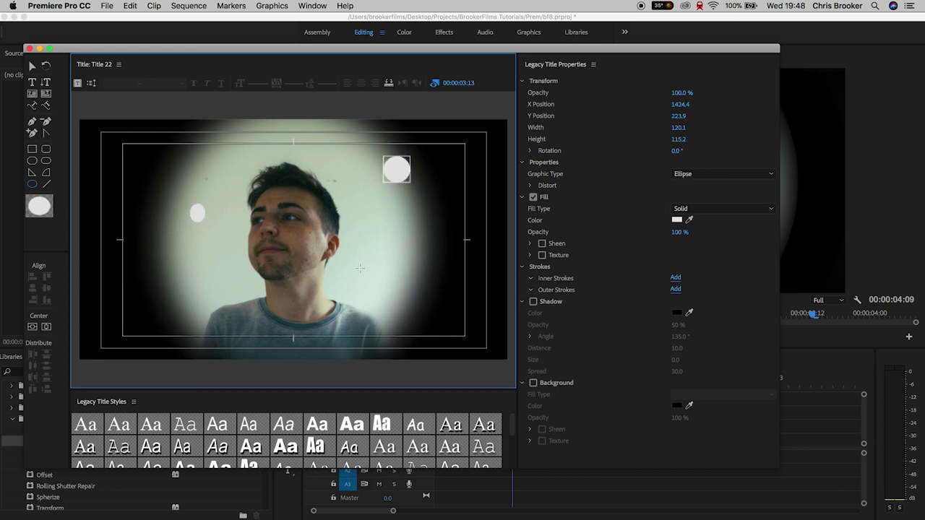
pyautogui.moveTo(370, 292); pyautogui.dragTo(372, 292)
pyautogui.moveTo(269, 294); pyautogui.dragTo(291, 315)
pyautogui.moveTo(258, 135); pyautogui.dragTo(282, 153)
pyautogui.moveTo(183, 271); pyautogui.dragTo(203, 293)
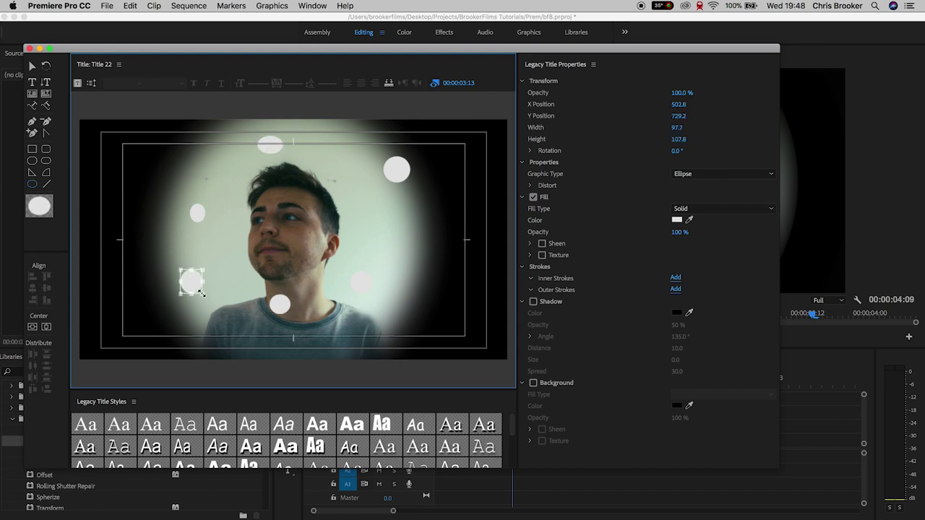
pyautogui.moveTo(394, 237); pyautogui.dragTo(403, 245)
pyautogui.moveTo(316, 200); pyautogui.dragTo(328, 206)
pyautogui.moveTo(218, 167); pyautogui.dragTo(219, 167)
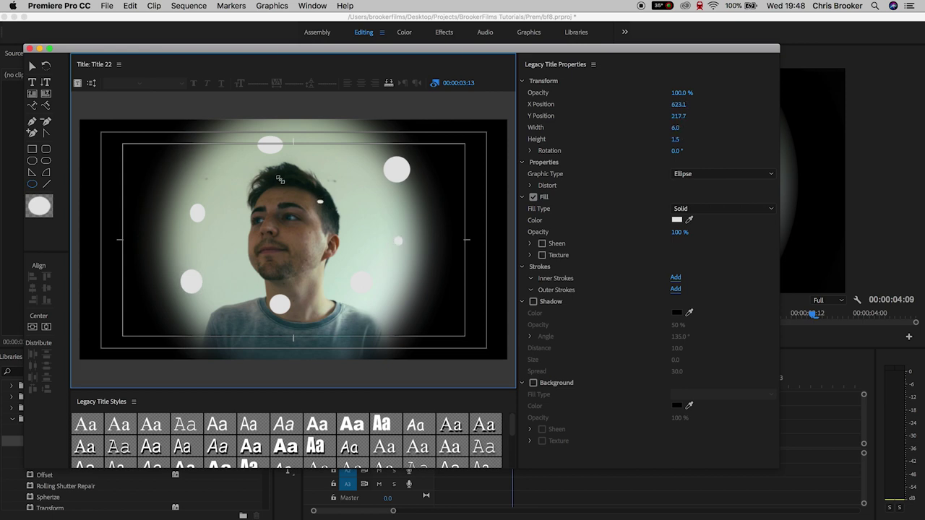
pyautogui.moveTo(279, 179); pyautogui.dragTo(289, 182)
pyautogui.click(30, 49)
# Place Title 22 on track V2 at the same length as the footage and set its scale to 129
pyautogui.click(220, 357)
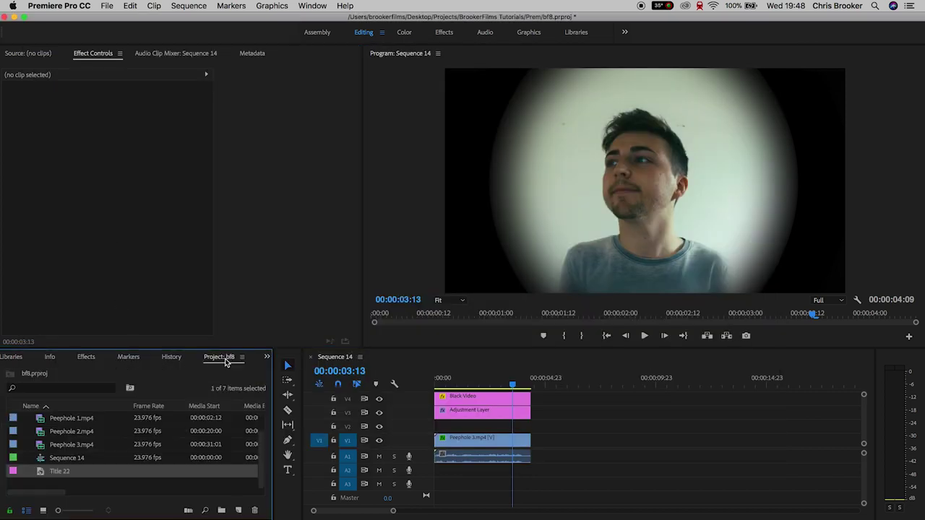
pyautogui.moveTo(65, 475); pyautogui.dragTo(436, 428)
pyautogui.moveTo(547, 429); pyautogui.dragTo(531, 428)
pyautogui.click(483, 427)
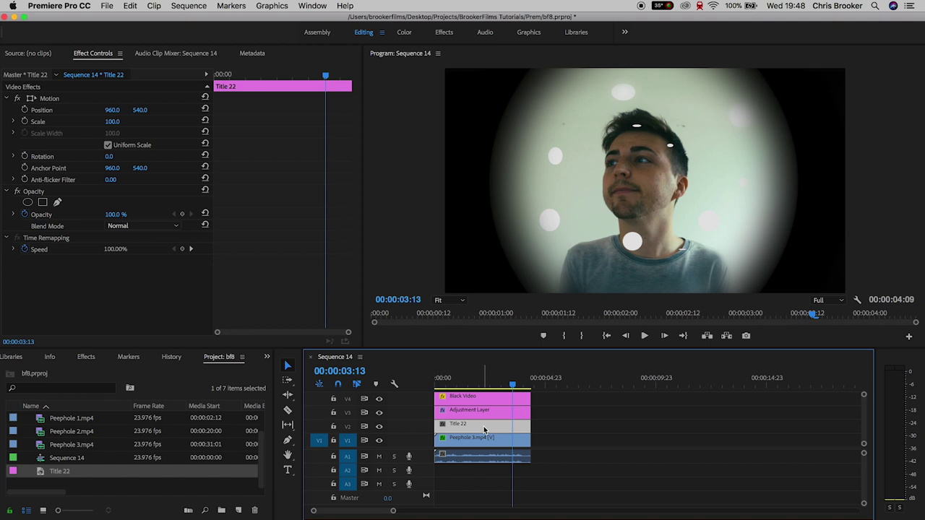
pyautogui.moveTo(112, 122); pyautogui.dragTo(125, 121)
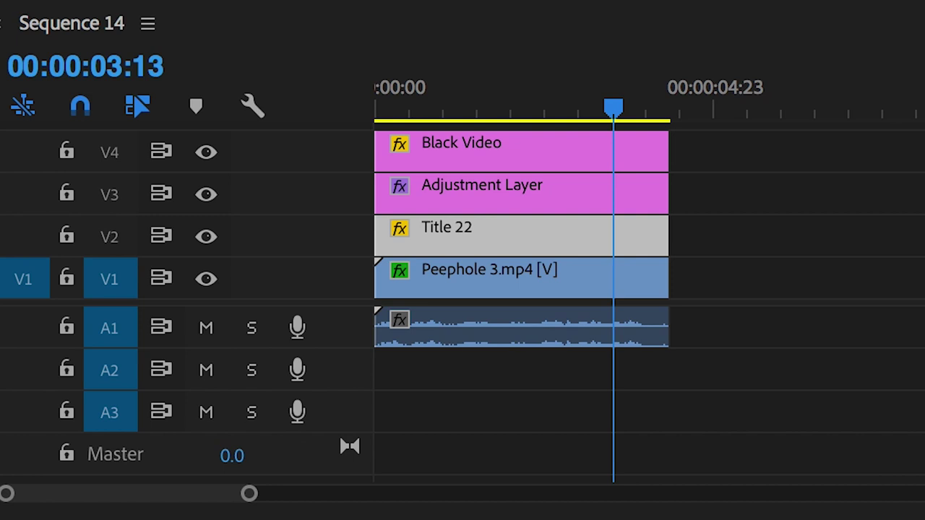
# Apply Fast Blur to the title with a Blurriness of 140 and preview the sequence from the start
pyautogui.moveTo(401, 300); pyautogui.dragTo(478, 255)
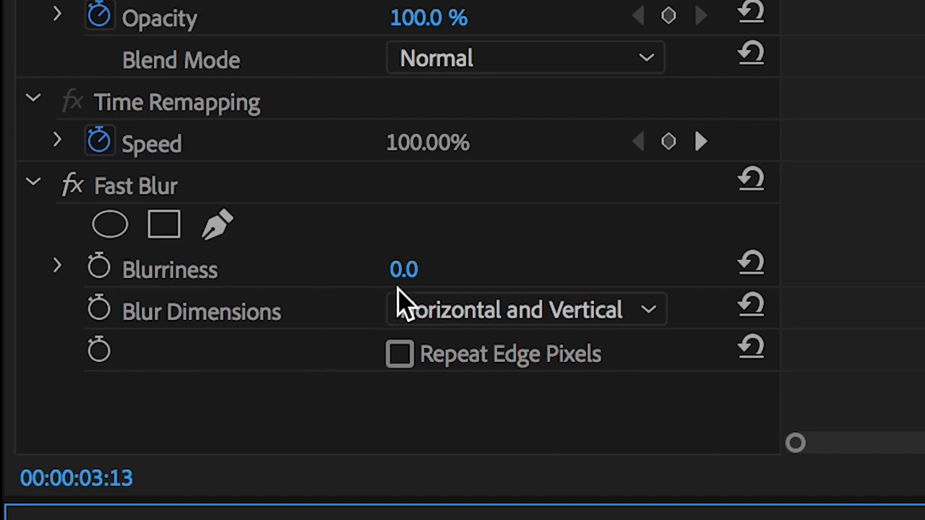
pyautogui.moveTo(403, 270); pyautogui.dragTo(507, 270)
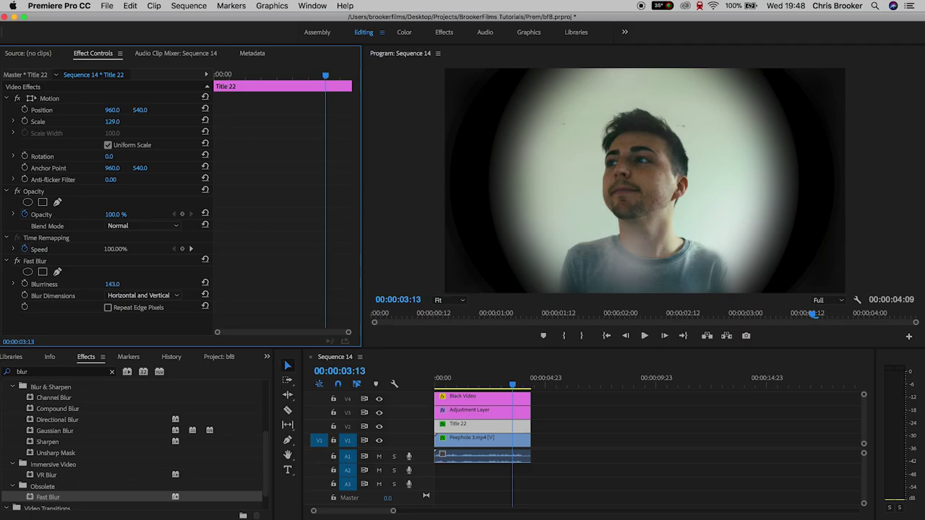
pyautogui.moveTo(112, 284); pyautogui.dragTo(110, 284)
pyautogui.moveTo(513, 383); pyautogui.dragTo(403, 381)
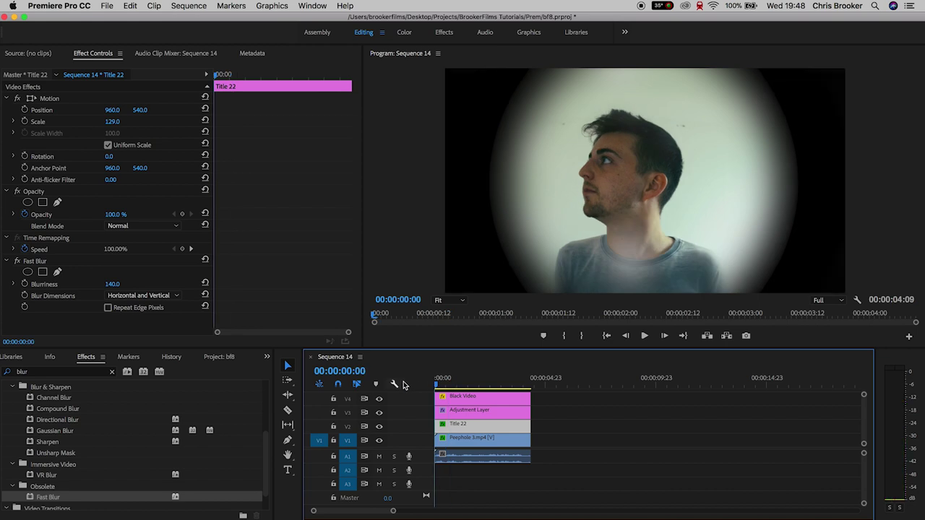
pyautogui.press('space')
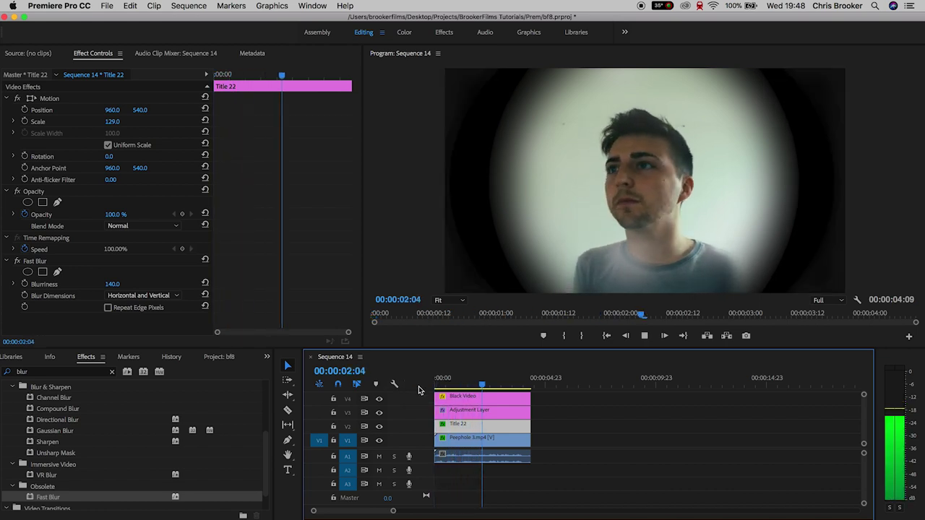
pyautogui.click(515, 382)
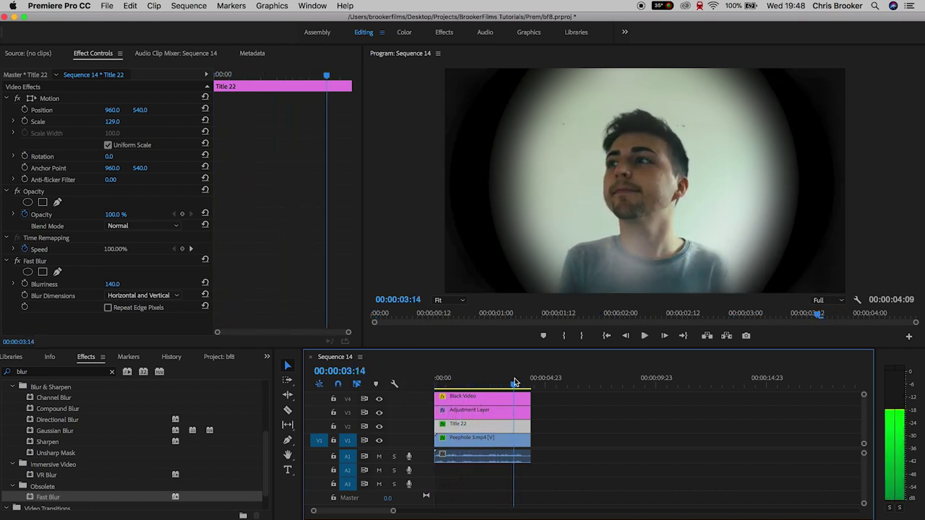
# Set the title's Fast Blur Blurriness to 139 and play the sequence again from the start
pyautogui.moveTo(121, 285); pyautogui.dragTo(128, 284)
pyautogui.press('space')
pyautogui.click(494, 385)
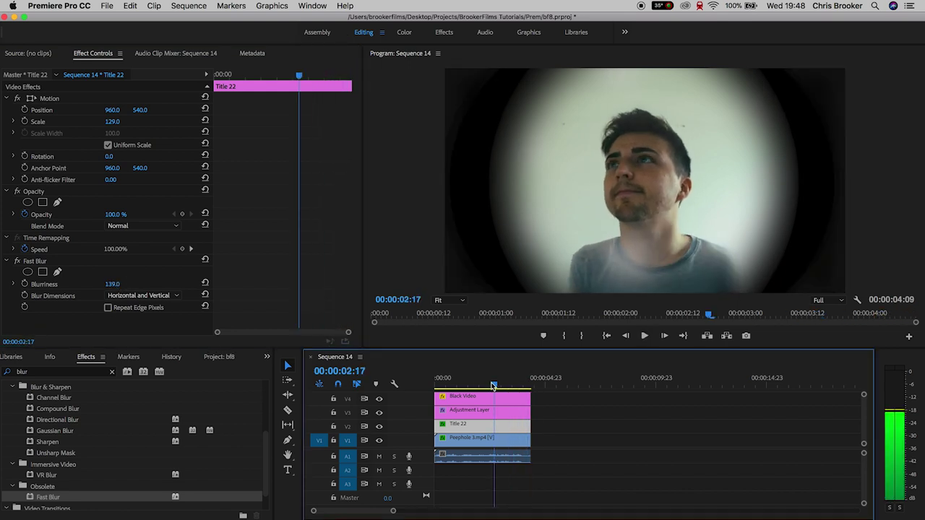
pyautogui.moveTo(494, 385); pyautogui.dragTo(427, 382)
pyautogui.press('space')
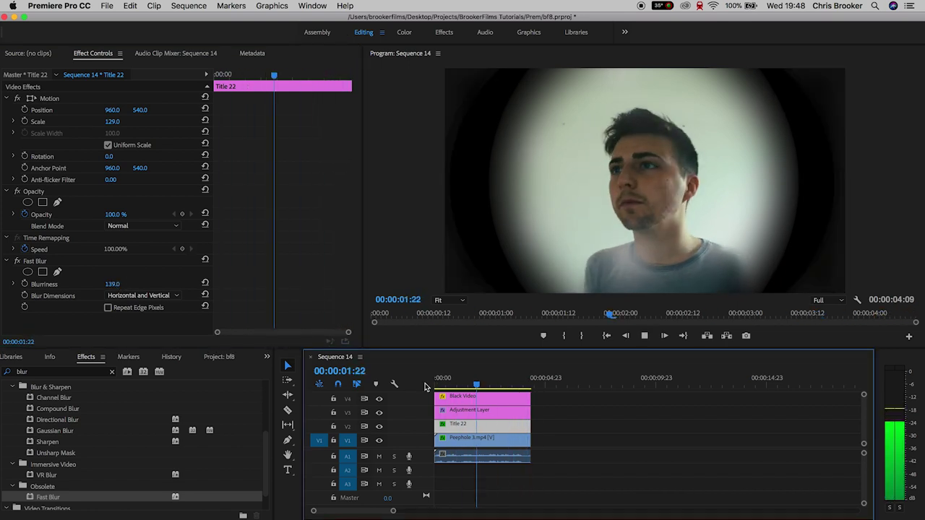
pyautogui.press('space')
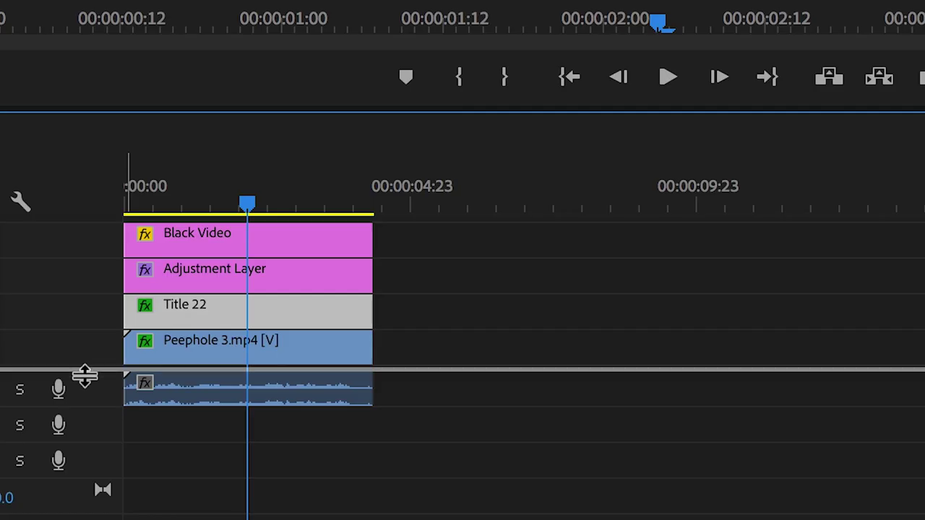
# Move the Black Video, Adjustment Layer and Title 22 clips up one track, leaving V2 empty, and preview the sequence
pyautogui.moveTo(421, 451); pyautogui.dragTo(422, 472)
pyautogui.moveTo(564, 454); pyautogui.dragTo(483, 428)
pyautogui.moveTo(248, 316); pyautogui.dragTo(182, 282)
pyautogui.moveTo(241, 181); pyautogui.dragTo(108, 213)
pyautogui.press('space')
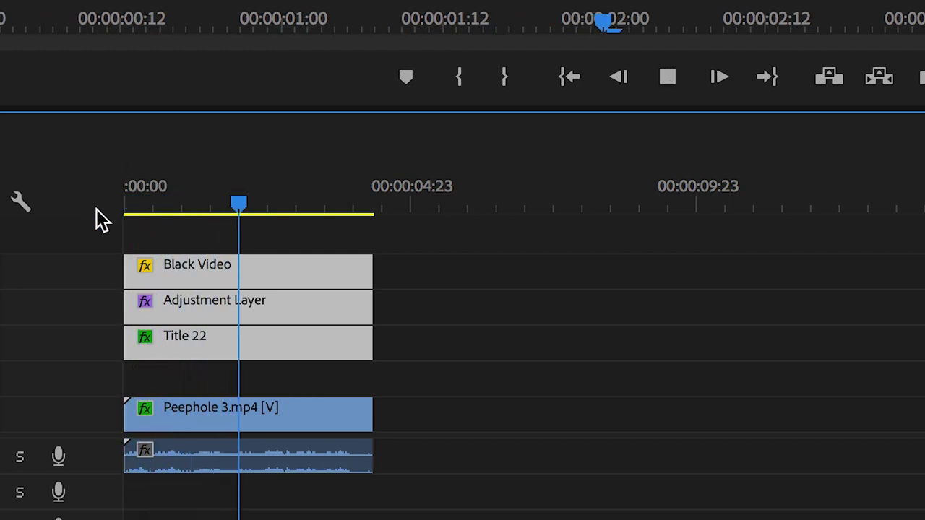
pyautogui.press('space')
# Copy the Peephole 3.mp4 clip and paste the duplicate into the empty area after the existing clips
pyautogui.click(258, 414)
pyautogui.hotkey('ctrl', 'c')
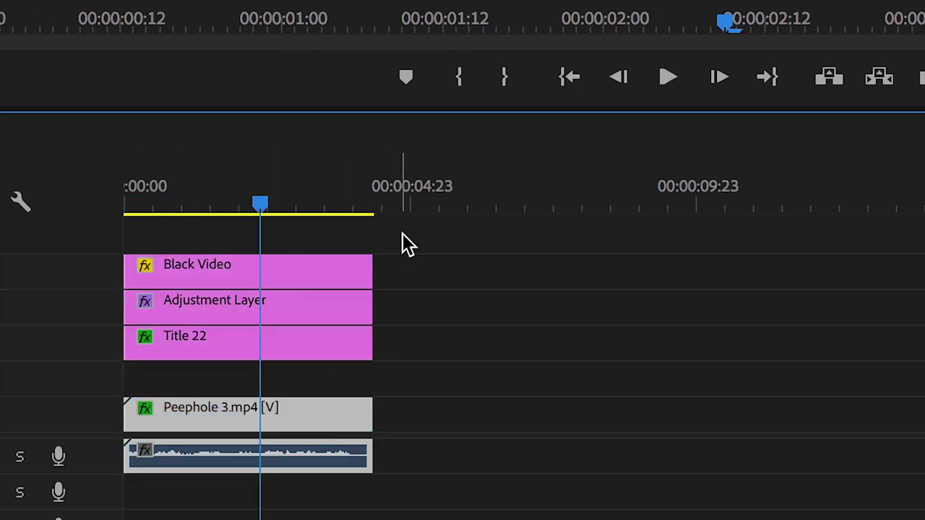
pyautogui.click(427, 205)
pyautogui.hotkey('ctrl', 'v')
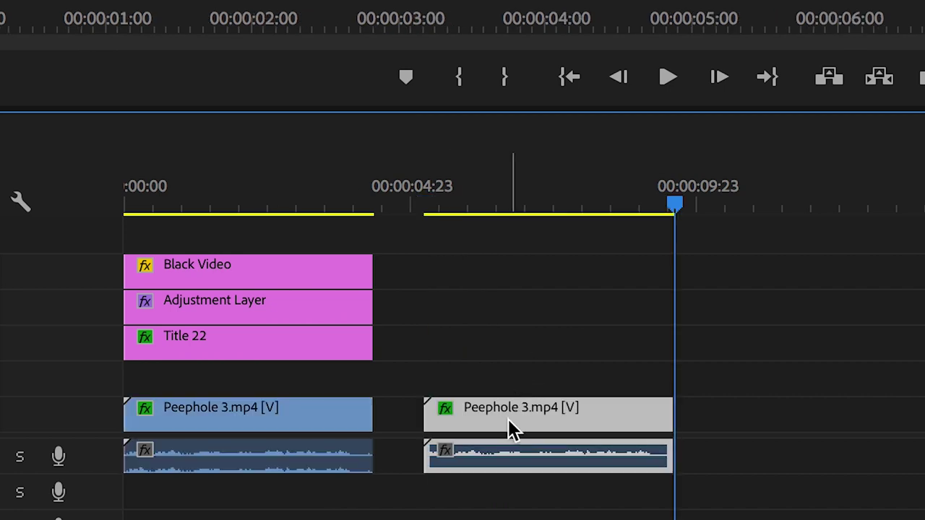
# Unlink the duplicate Peephole 3.mp4 clip, remove its audio, and place the video on V2 directly above the original clip
pyautogui.rightClick(507, 421)
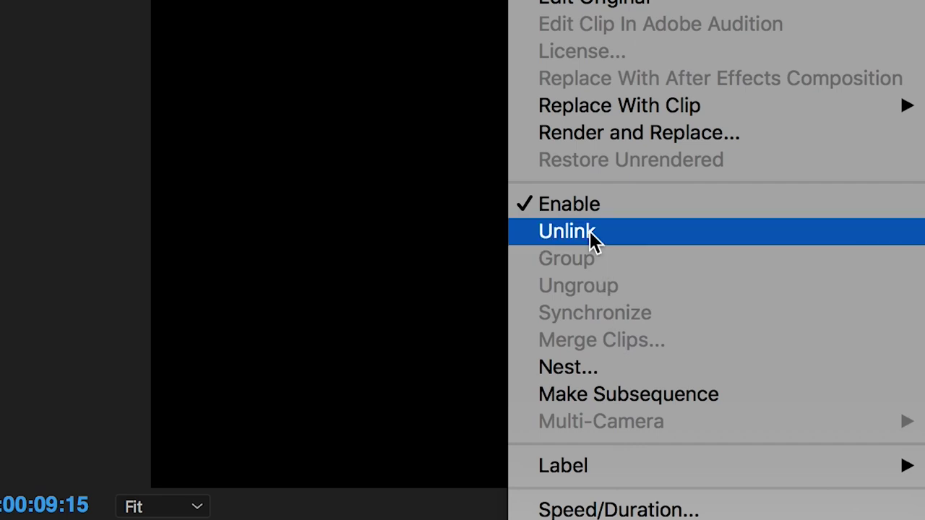
pyautogui.click(590, 232)
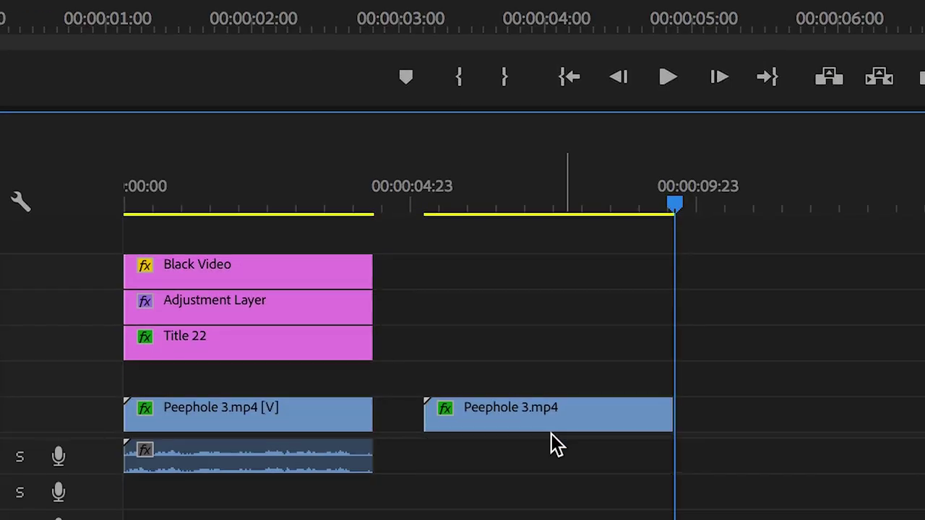
pyautogui.moveTo(527, 413); pyautogui.dragTo(253, 387)
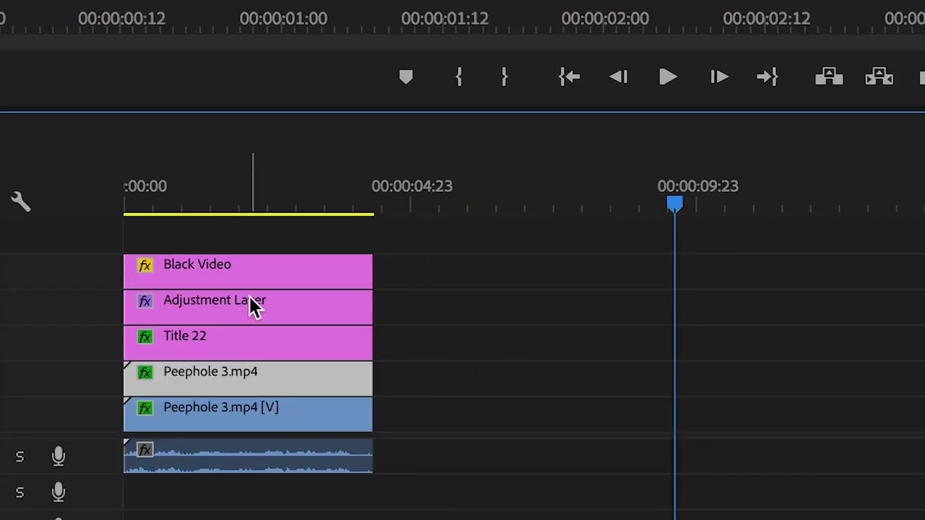
pyautogui.click(228, 182)
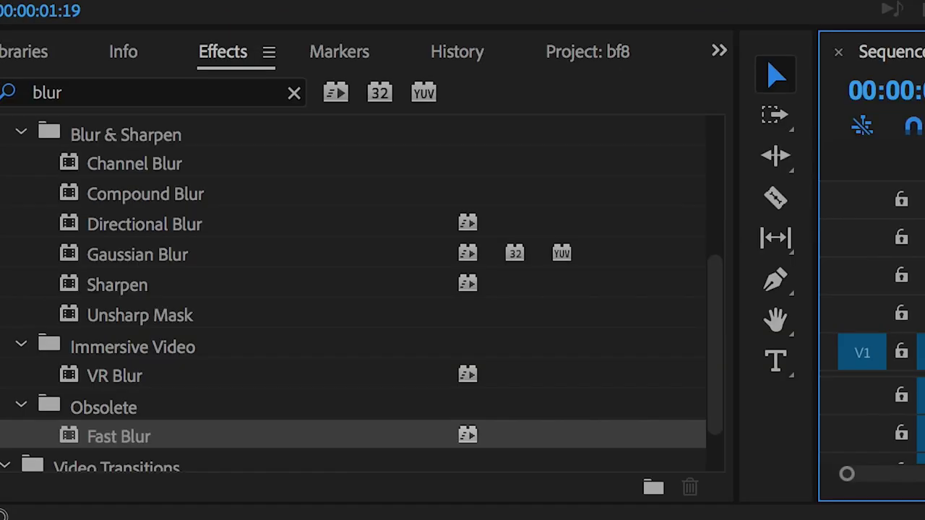
# Search the effects for "basic" and apply Basic 3D to the Peephole 3.mp4 clip on V2
pyautogui.click(243, 87)
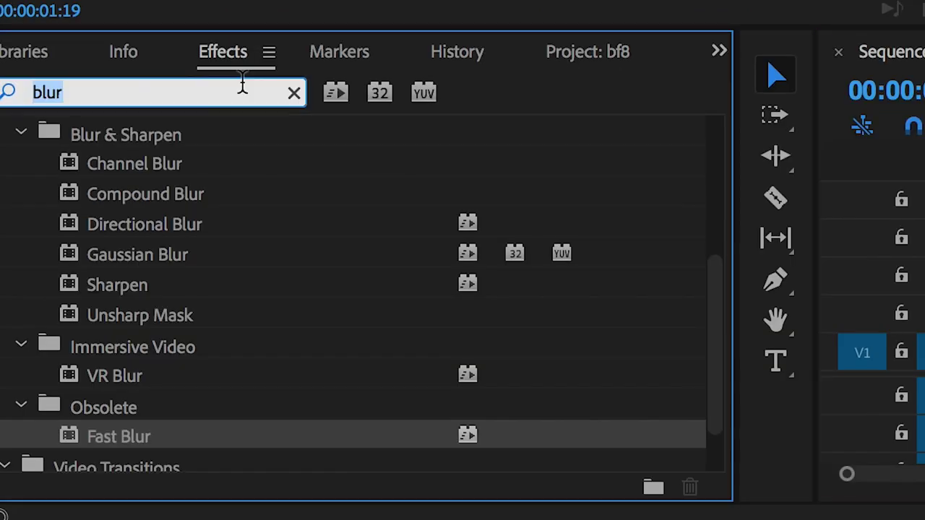
pyautogui.write('basic')
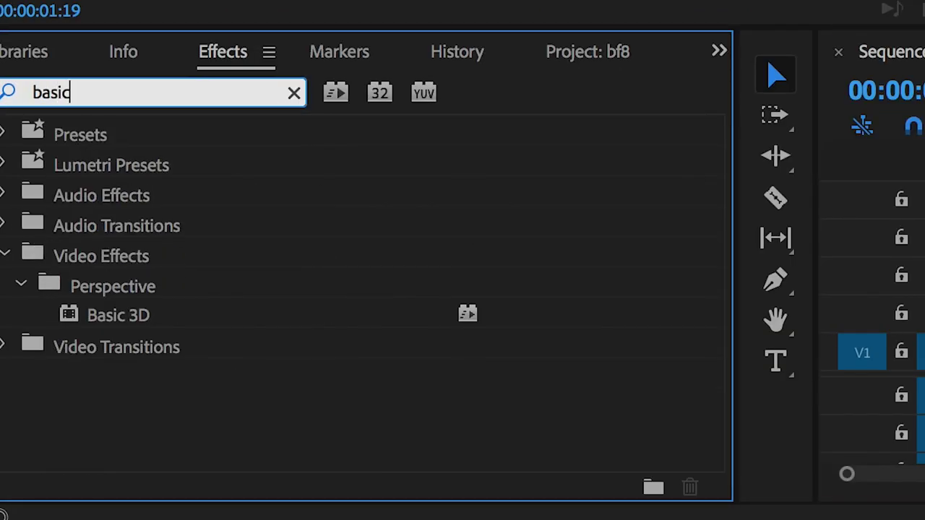
pyautogui.moveTo(153, 325); pyautogui.dragTo(531, 308)
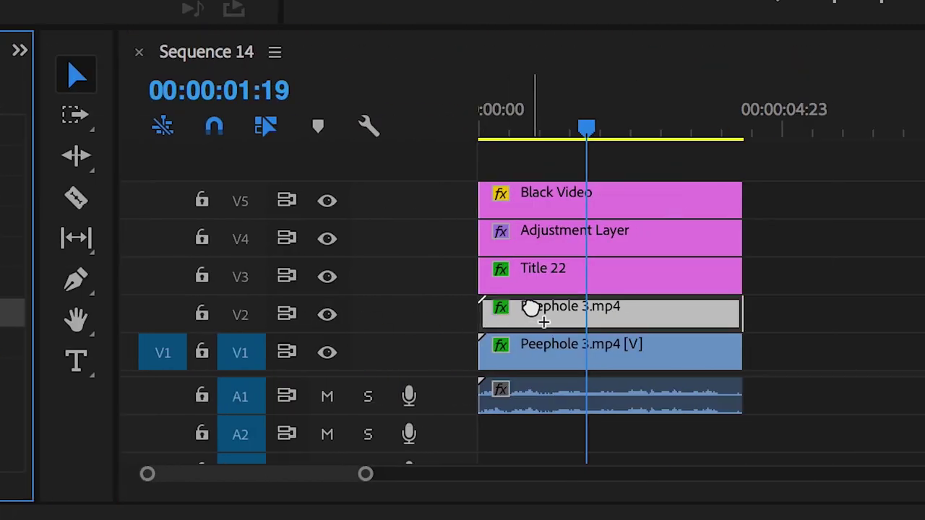
# Set the V2 clip's Basic 3D Swivel to 180°, its Scale to 145 and its horizontal Position to 433
pyautogui.moveTo(332, 306); pyautogui.dragTo(477, 306)
pyautogui.click(337, 307)
pyautogui.write('180')
pyautogui.press('Return')
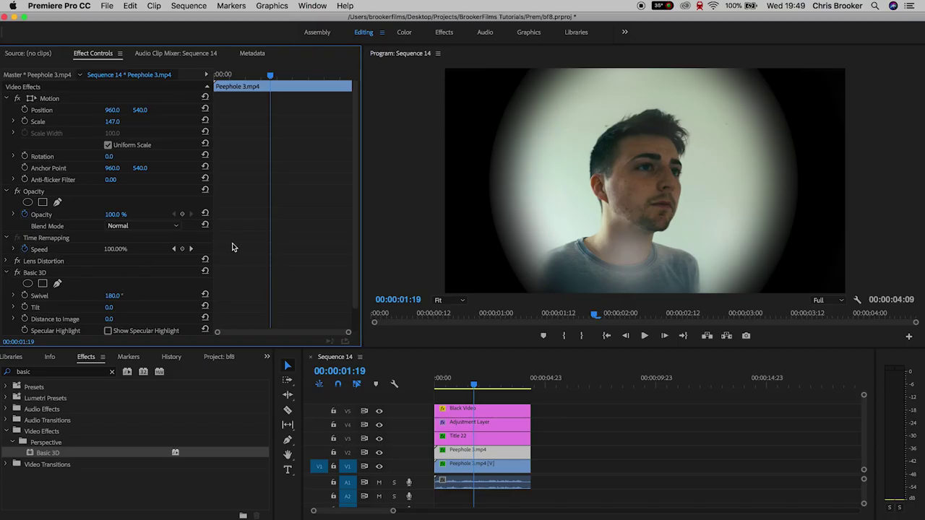
pyautogui.moveTo(116, 121)
pyautogui.mouseDown()
pyautogui.moveTo(101, 122)
pyautogui.moveTo(114, 121)
pyautogui.mouseUp()
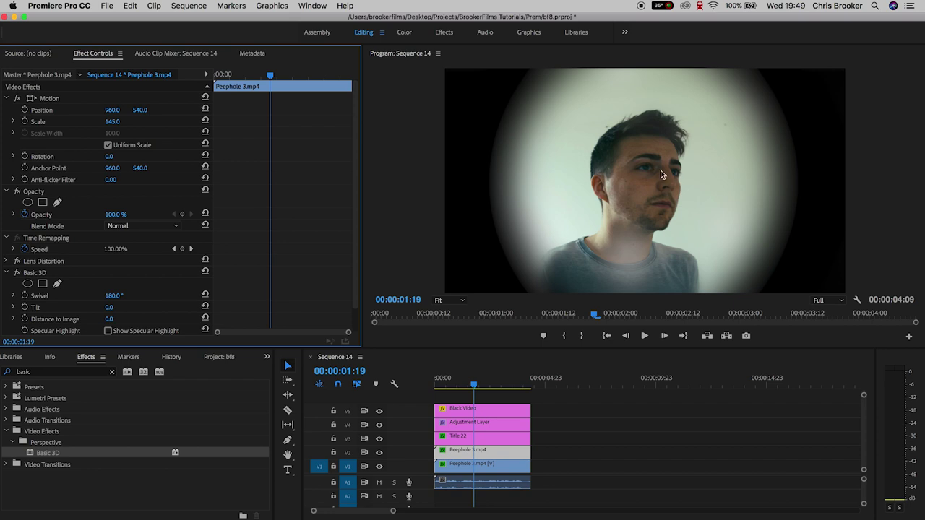
pyautogui.moveTo(112, 110); pyautogui.dragTo(20, 110)
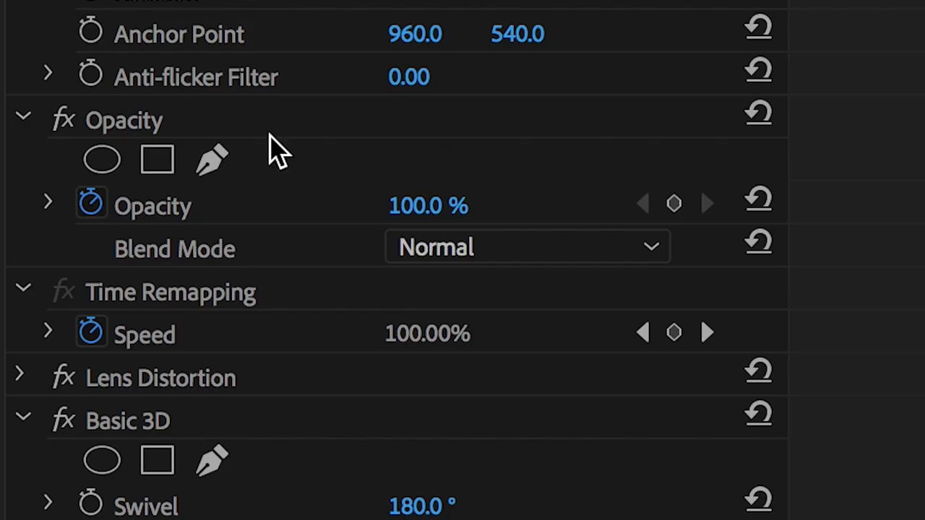
# Draw a closed freeform opacity mask on the V2 clip, following the peephole's left inner edge and enclosing the dark area outside it
pyautogui.click(213, 159)
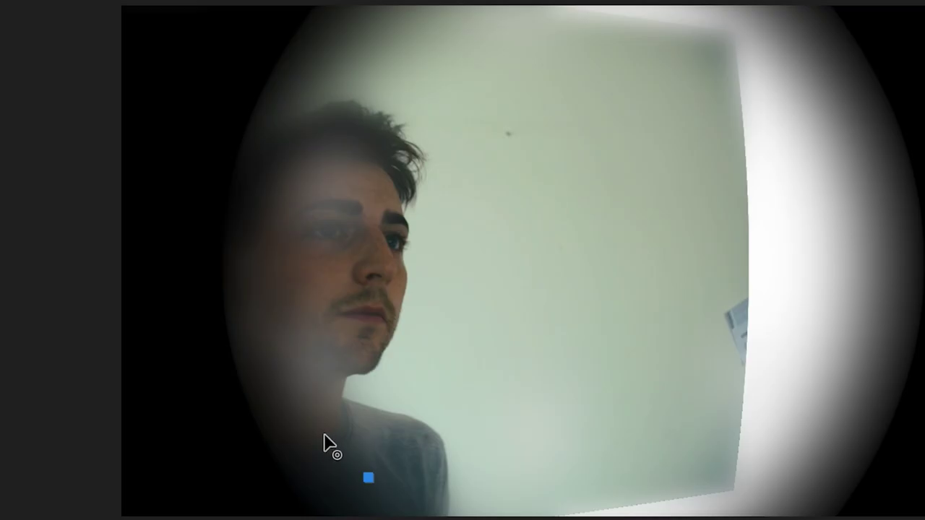
pyautogui.click(325, 435)
pyautogui.click(307, 396)
pyautogui.click(282, 340)
pyautogui.click(282, 292)
pyautogui.click(279, 248)
pyautogui.click(298, 187)
pyautogui.click(337, 136)
pyautogui.click(340, 62)
pyautogui.click(275, 37)
pyautogui.click(153, 270)
pyautogui.click(220, 453)
pyautogui.click(323, 499)
pyautogui.click(368, 478)
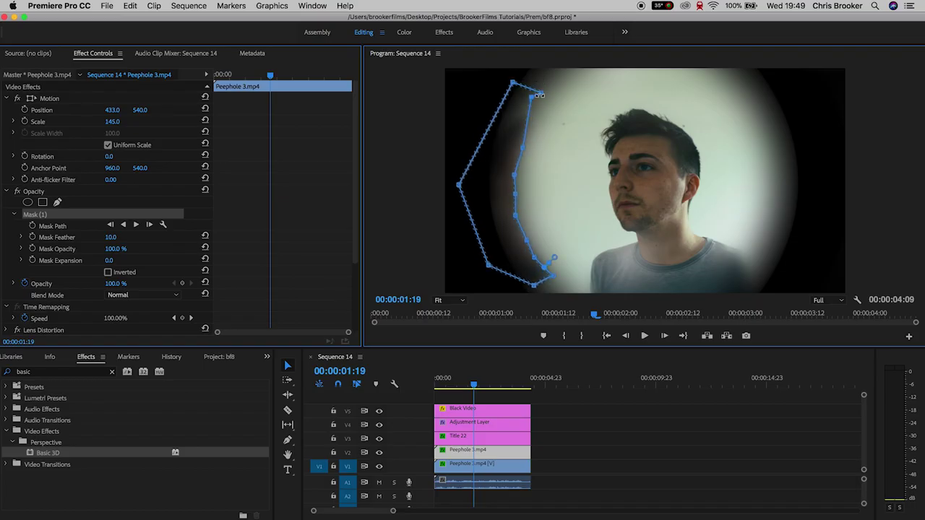
# Reshape the opacity mask by pulling its upper and lower end points beyond the edges of the frame
pyautogui.click(578, 75)
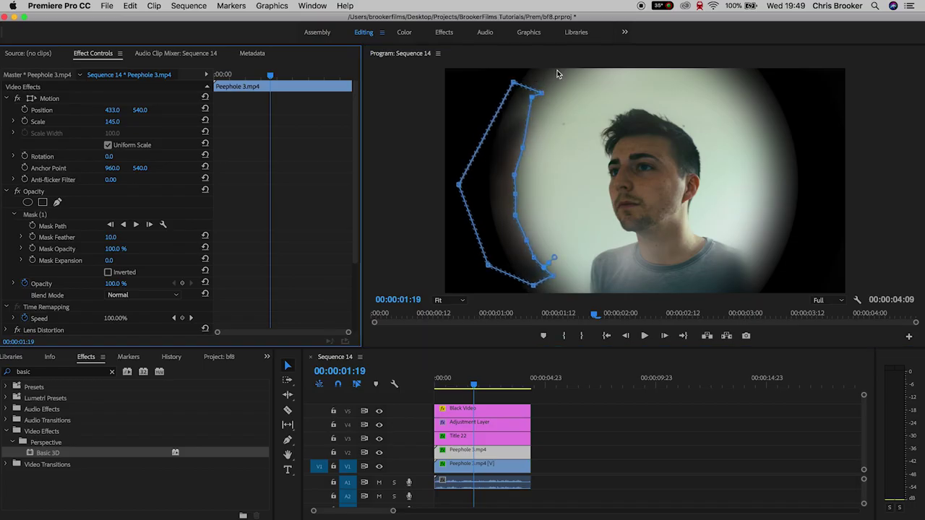
pyautogui.moveTo(541, 94); pyautogui.dragTo(535, 73)
pyautogui.moveTo(533, 286); pyautogui.dragTo(555, 305)
# Set the V2 clip's Mask Feather to 49 and its horizontal Position to 412, checking the frame at 00:00:00:19
pyautogui.click(599, 446)
pyautogui.click(452, 379)
pyautogui.click(481, 455)
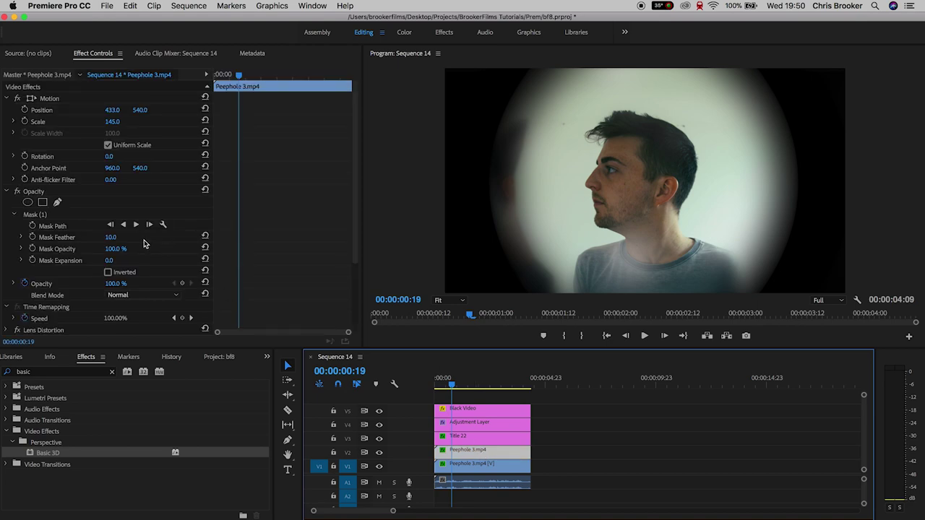
pyautogui.moveTo(118, 238); pyautogui.dragTo(131, 239)
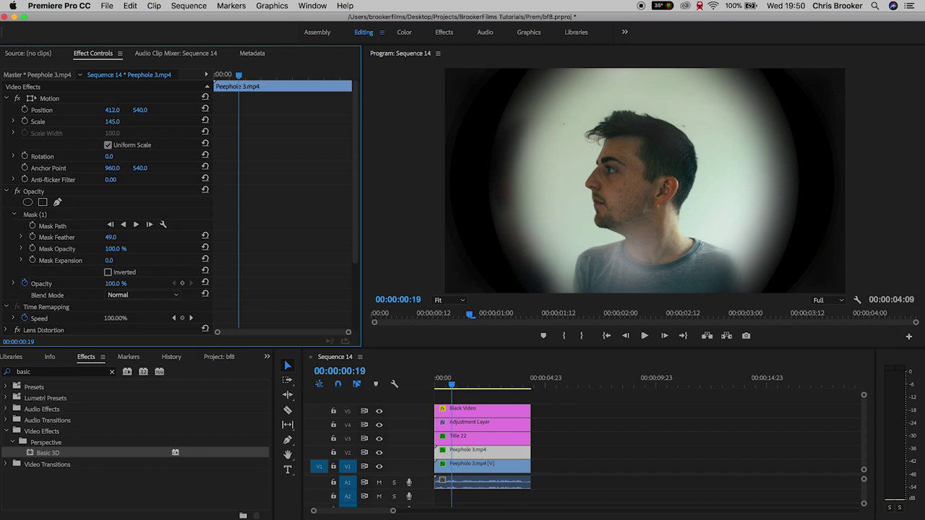
# Play the sequence from near its start several times to check the masked, mirrored duplicate along the peephole edge
pyautogui.click(570, 441)
pyautogui.click(456, 381)
pyautogui.press('space')
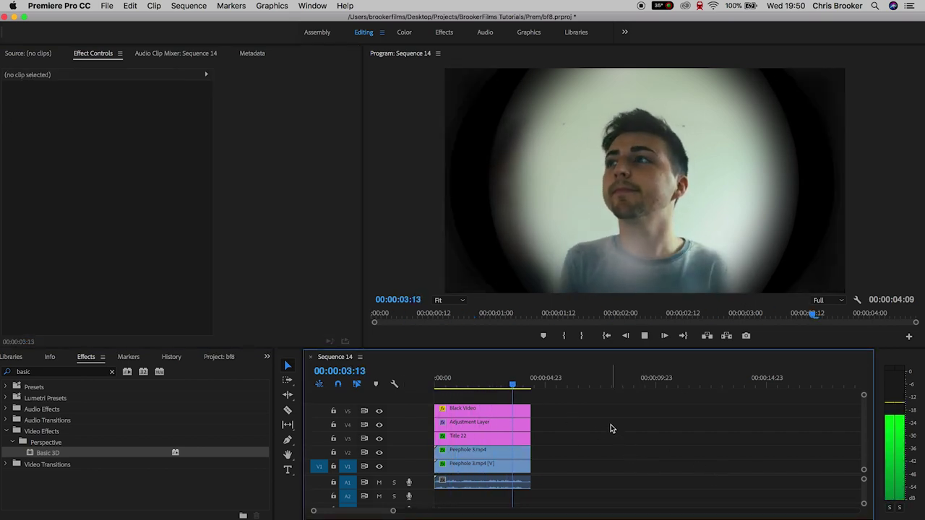
pyautogui.moveTo(535, 384); pyautogui.dragTo(448, 388)
pyautogui.press('space')
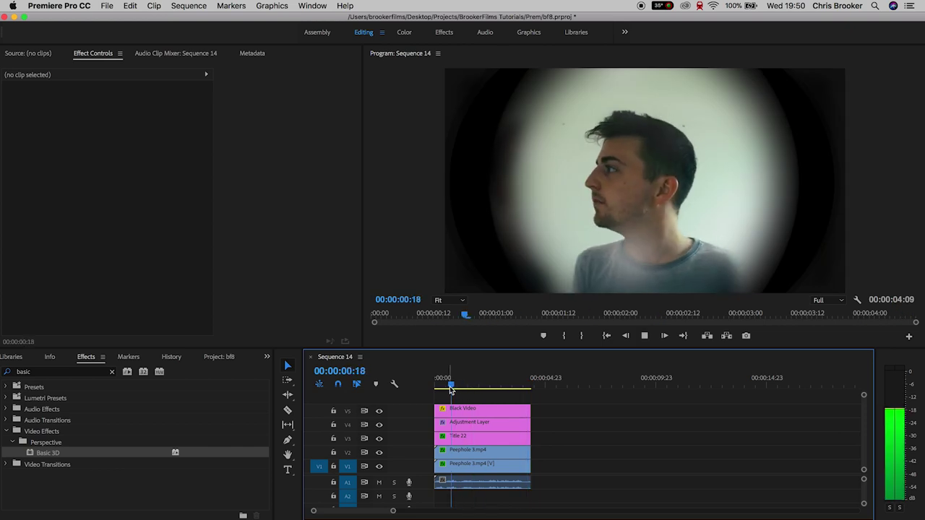
pyautogui.press('space')
pyautogui.moveTo(527, 389); pyautogui.dragTo(405, 391)
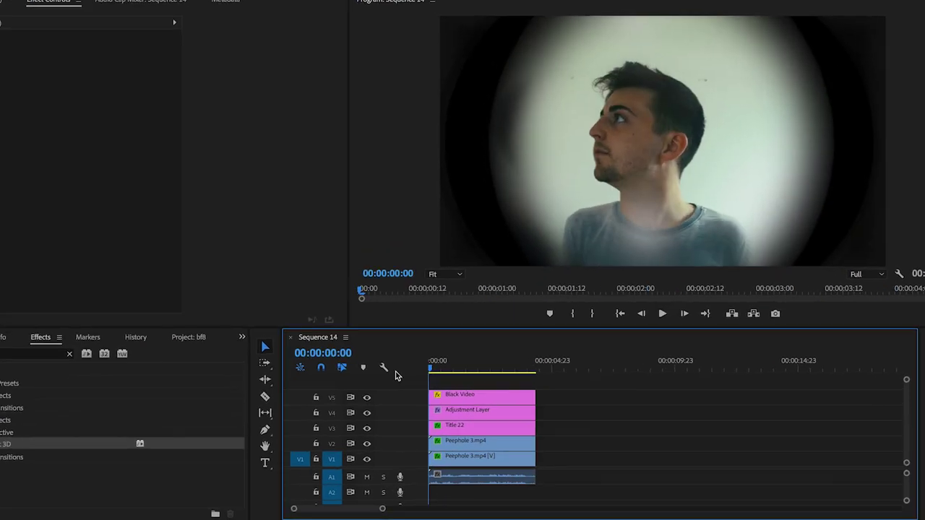
pyautogui.press('space')
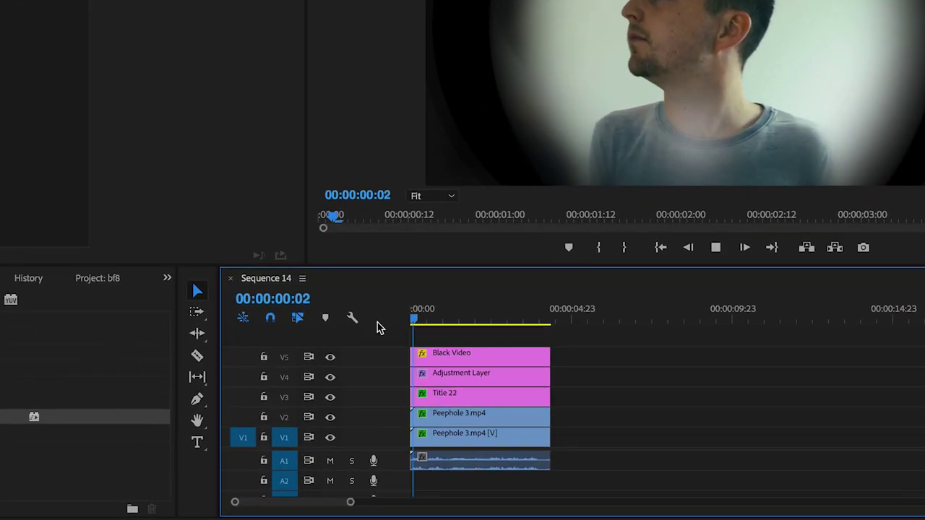
pyautogui.press('space')
# Nest all the video and audio clips in the sequence into one nested sequence with the default name
pyautogui.click(481, 444)
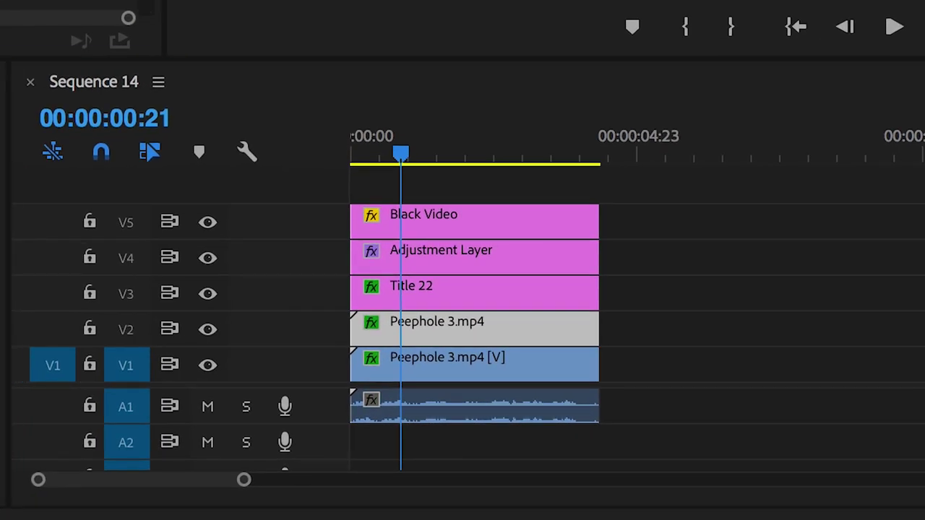
pyautogui.press('Home')
pyautogui.moveTo(777, 199); pyautogui.dragTo(393, 416)
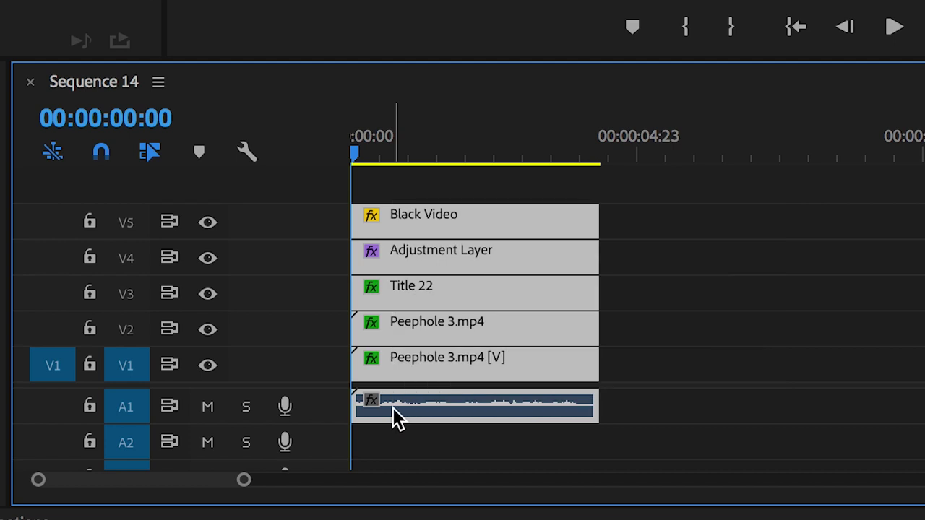
pyautogui.rightClick(393, 416)
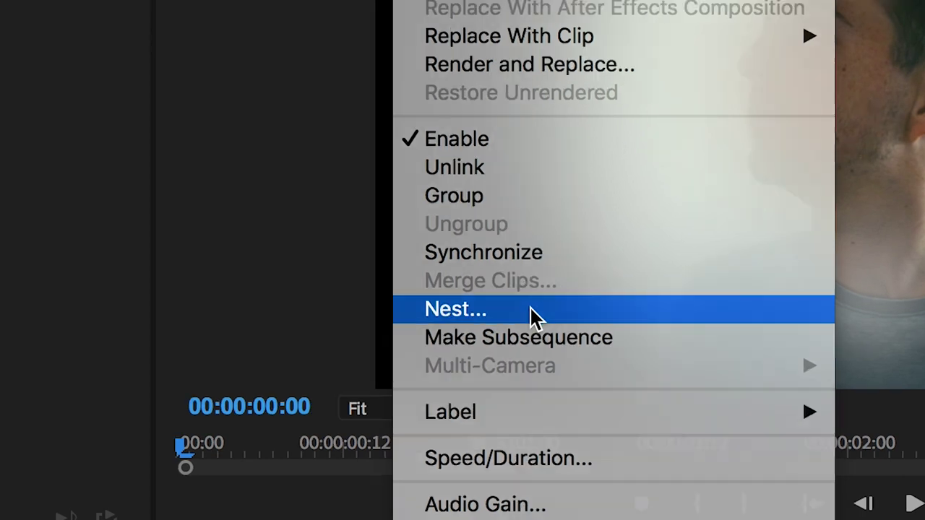
pyautogui.click(532, 289)
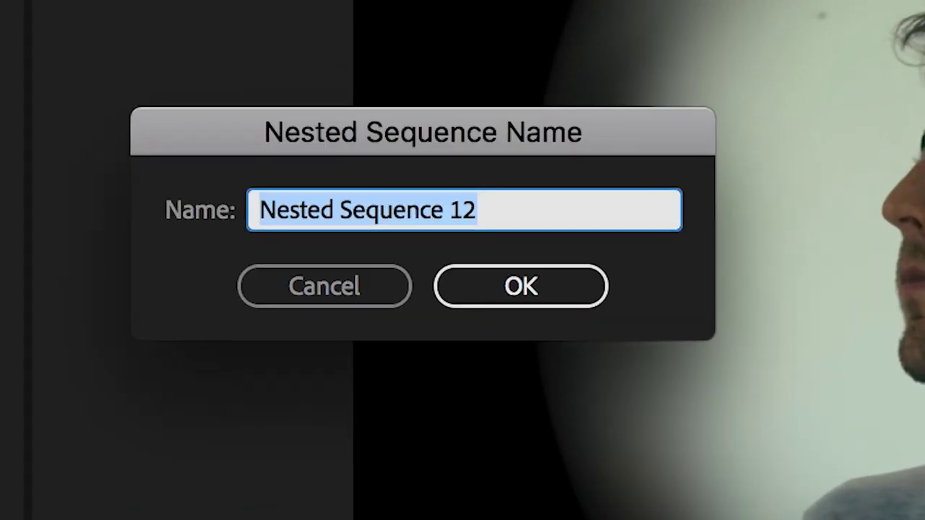
pyautogui.press('Return')
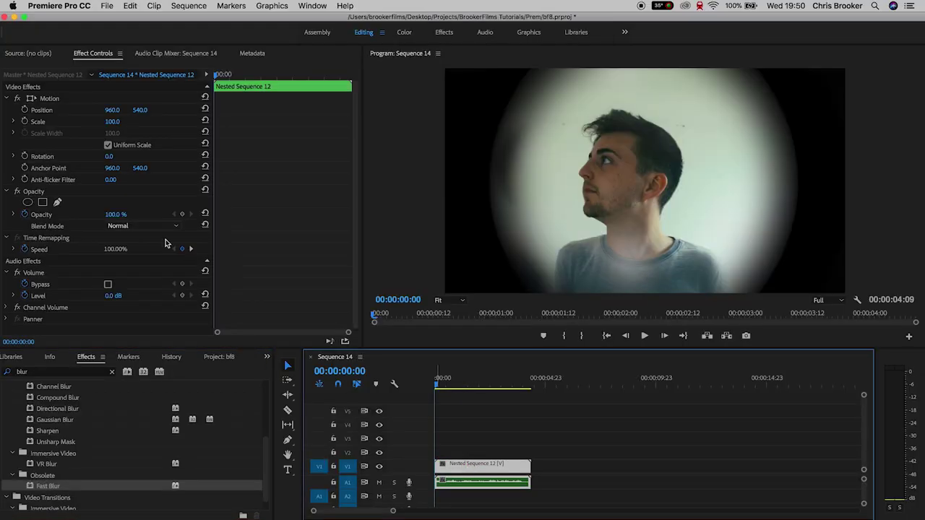
# Set the nested sequence's Scale to 110 and keyframe its Position at the start and at the last frame, 00:00:04:08
pyautogui.moveTo(116, 122); pyautogui.dragTo(120, 123)
pyautogui.click(25, 109)
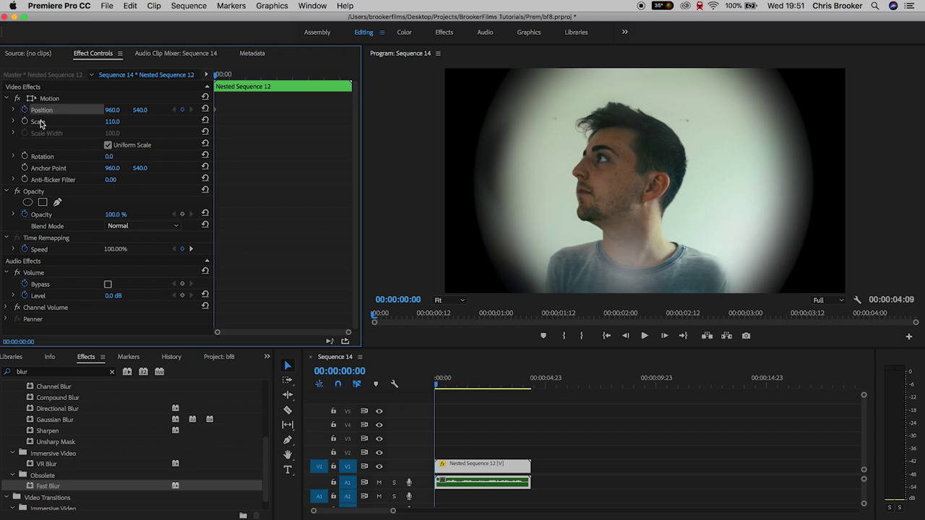
pyautogui.moveTo(261, 75); pyautogui.dragTo(367, 81)
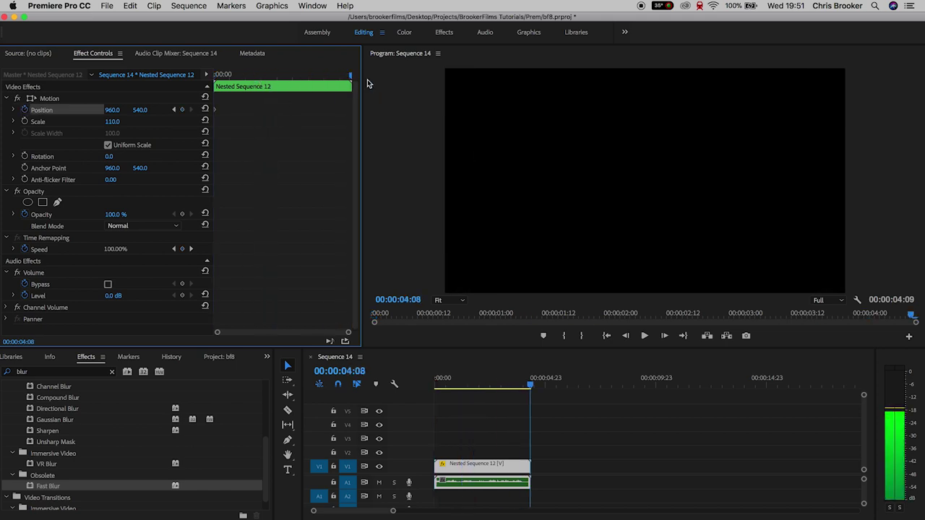
# Keyframe shifted Position values for the nested sequence at 00:00:01:07 and at two further points before the end
pyautogui.click(258, 75)
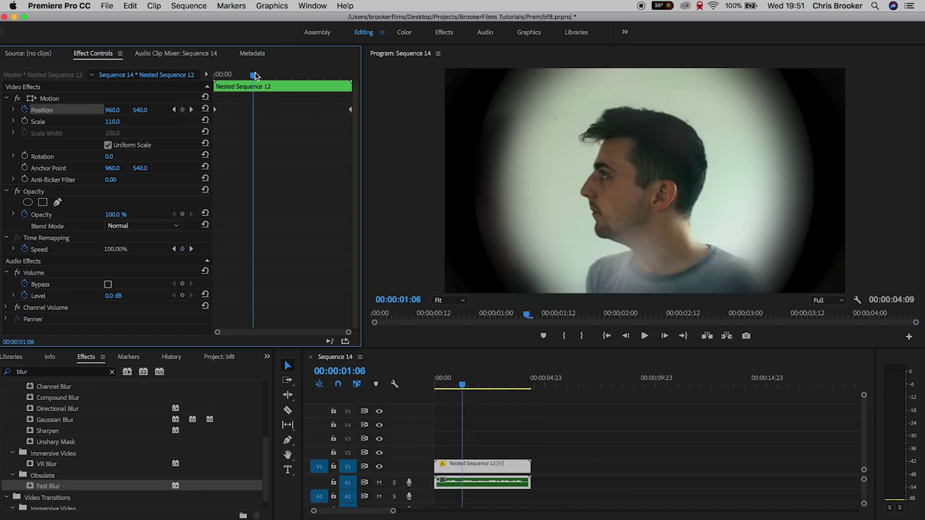
pyautogui.click(253, 76)
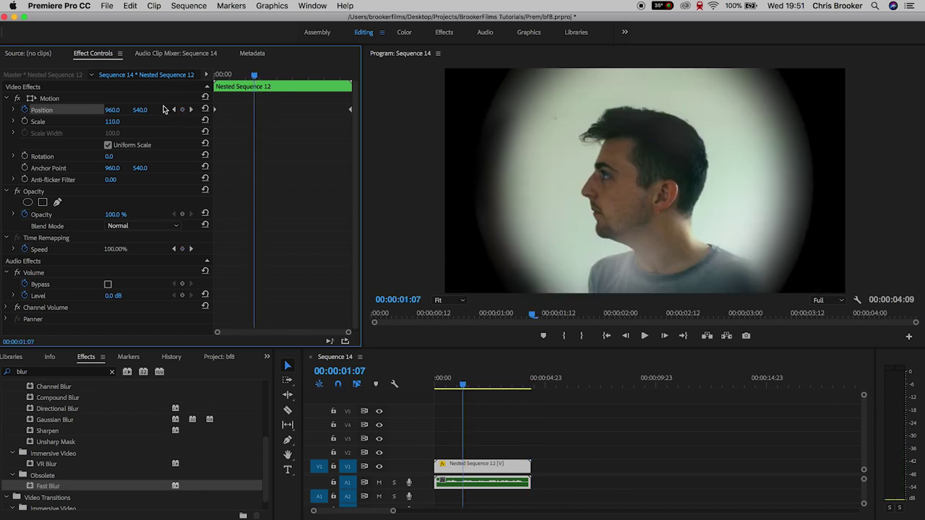
pyautogui.moveTo(114, 110); pyautogui.dragTo(167, 110)
pyautogui.moveTo(140, 110)
pyautogui.mouseDown()
pyautogui.moveTo(102, 109)
pyautogui.moveTo(145, 110)
pyautogui.mouseUp()
pyautogui.click(292, 76)
pyautogui.click(323, 76)
pyautogui.moveTo(324, 75); pyautogui.dragTo(325, 75)
pyautogui.moveTo(144, 110); pyautogui.dragTo(115, 110)
# Preview the camera movement, delete the last intermediate Position keyframe, and play the sequence again from the start
pyautogui.press('Home')
pyautogui.press('space')
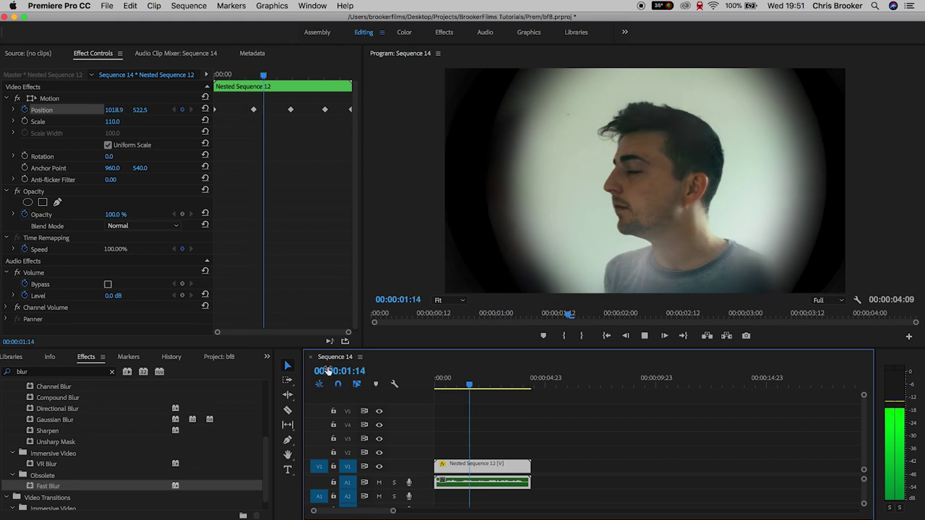
pyautogui.click(324, 113)
pyautogui.press('Home')
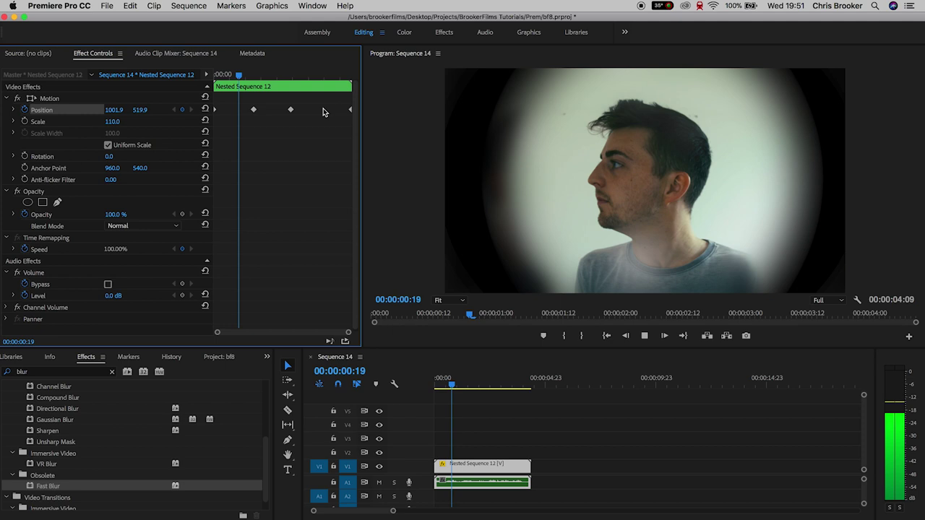
pyautogui.press('space')
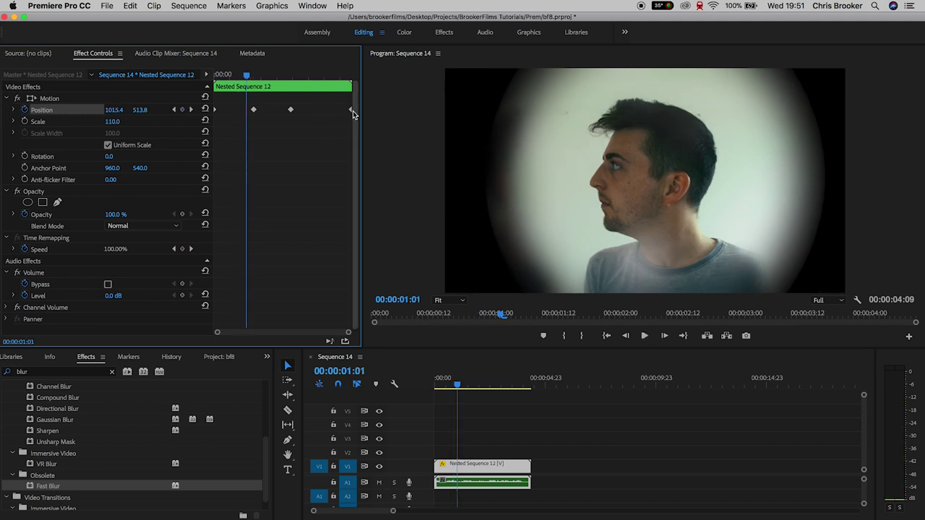
# Select all the nested sequence's Position keyframes and apply Ease In temporal interpolation to them
pyautogui.moveTo(185, 115); pyautogui.dragTo(183, 115)
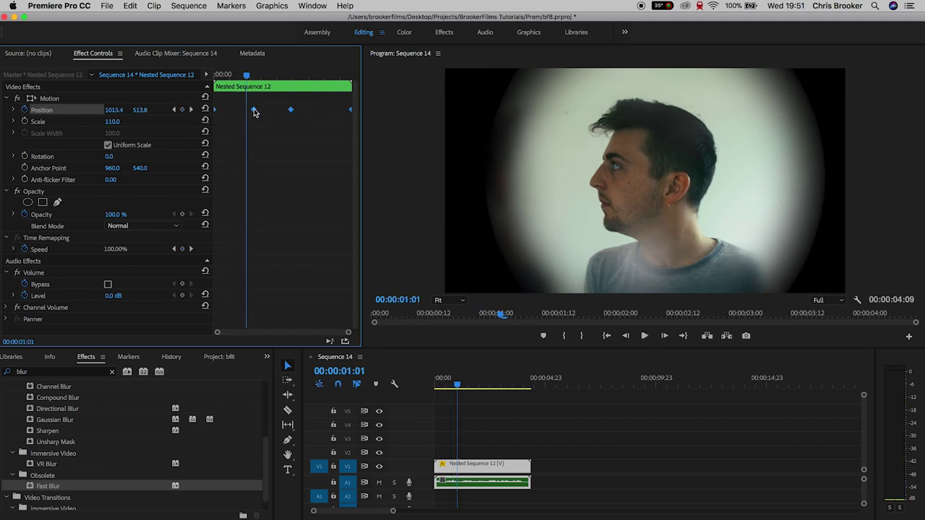
pyautogui.rightClick(253, 112)
pyautogui.moveTo(365, 202)
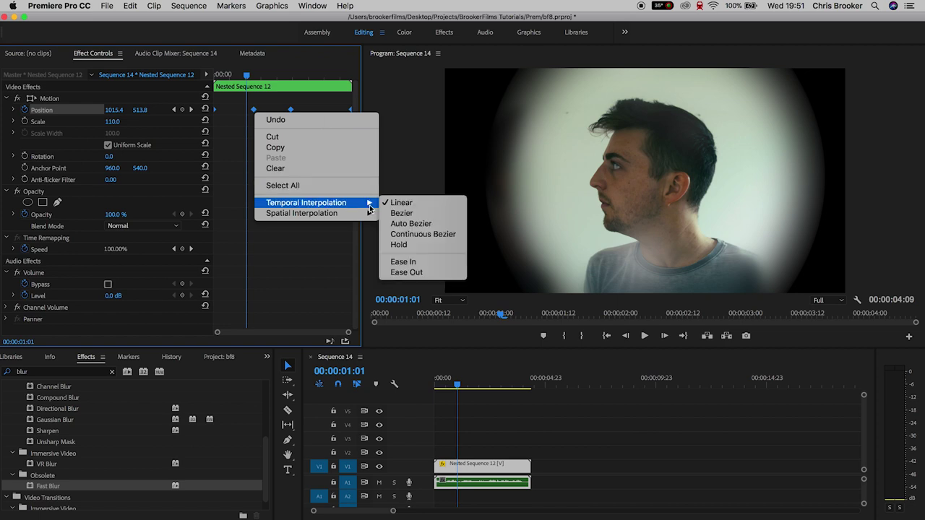
pyautogui.click(420, 266)
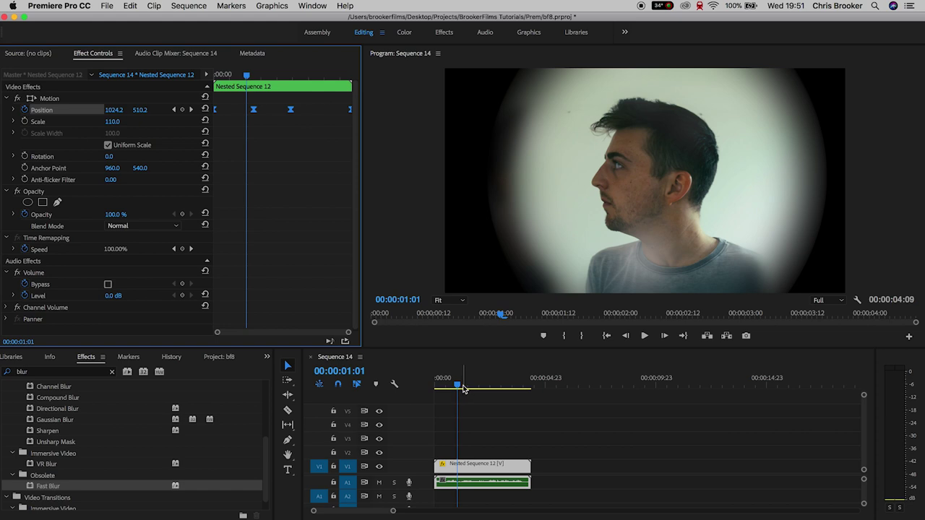
# Play the eased nested sequence from the start to review the finished peephole effect
pyautogui.moveTo(463, 386); pyautogui.dragTo(402, 387)
pyautogui.press('space')
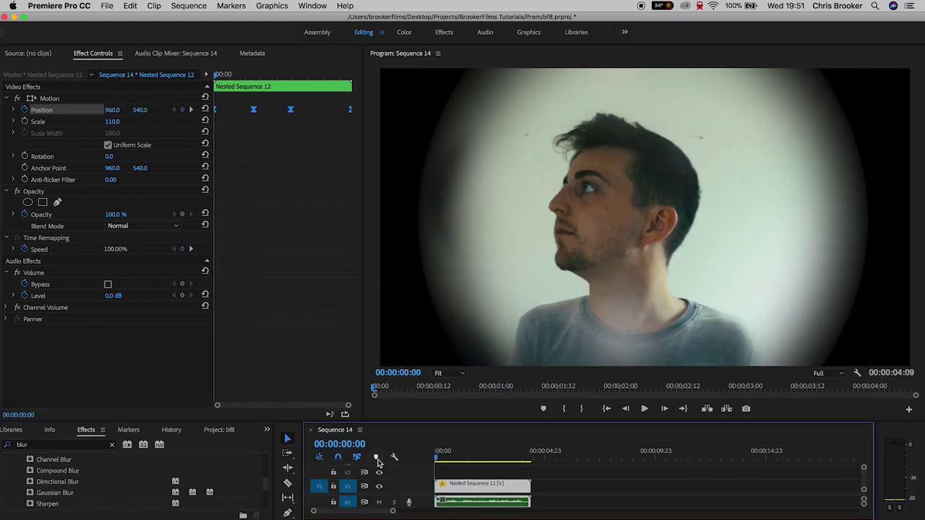
pyautogui.press('space')
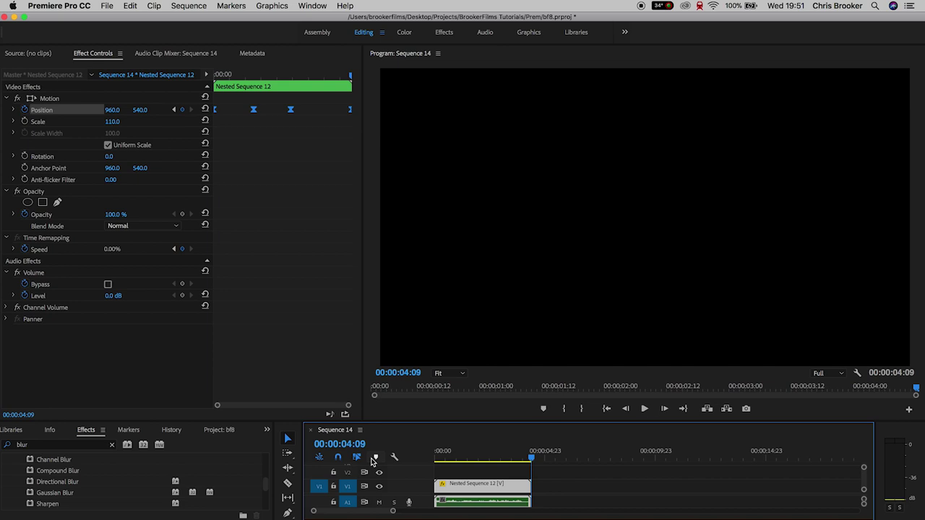
pyautogui.press('space')
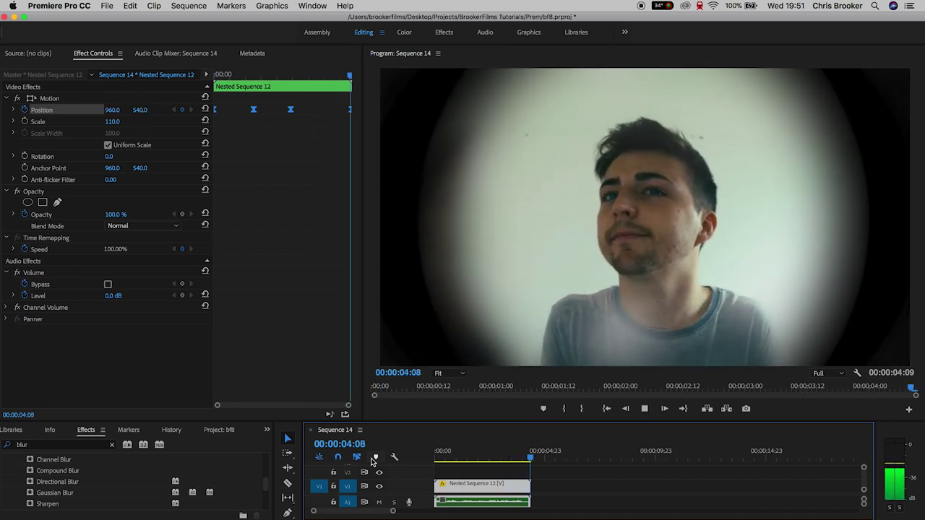